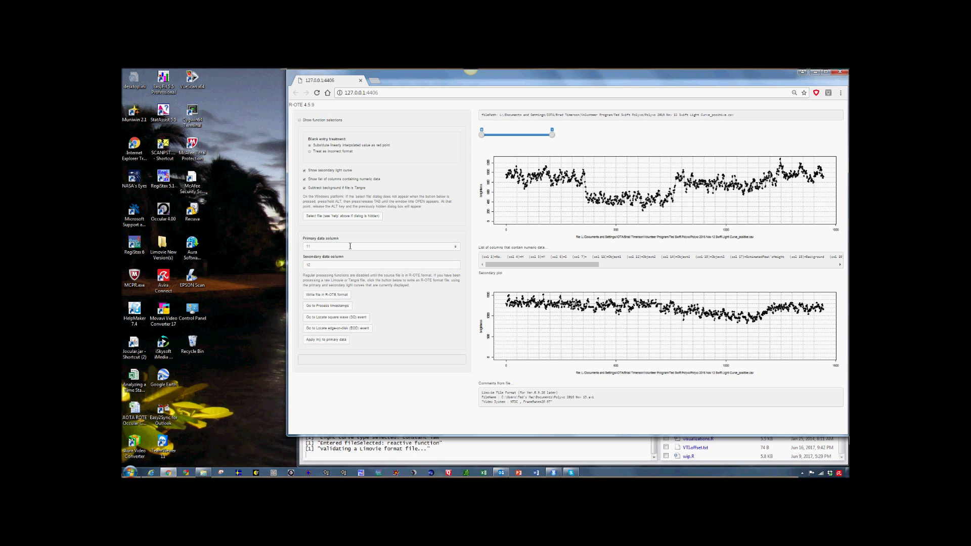
Try to go to timestamp processing with the raw Limovie light curve file.
left_click(456, 264)
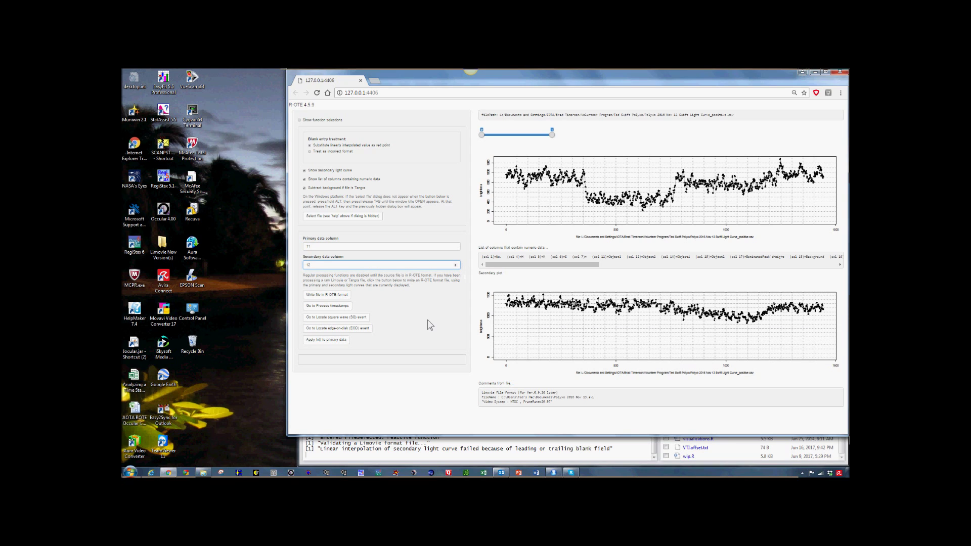
left_click(327, 307)
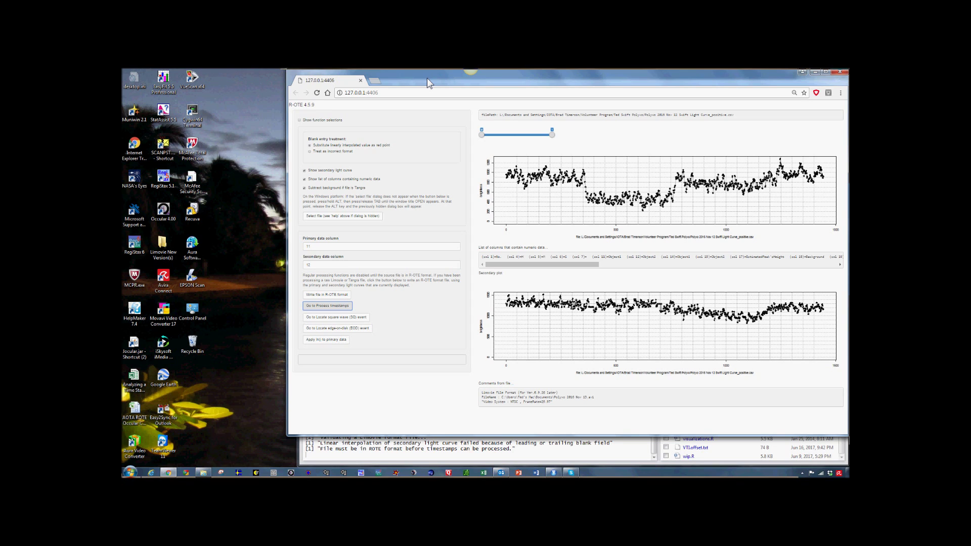
key("alt+Tab")
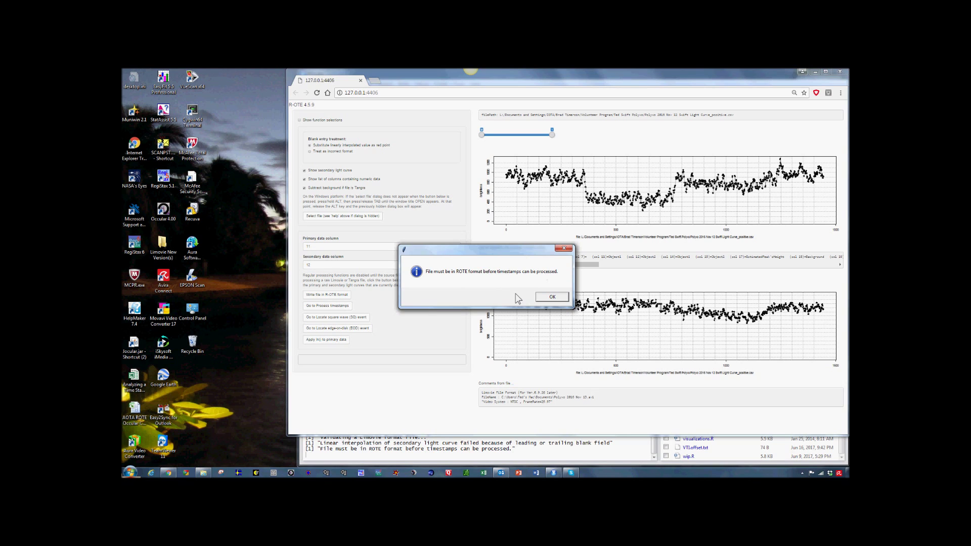
left_click(550, 300)
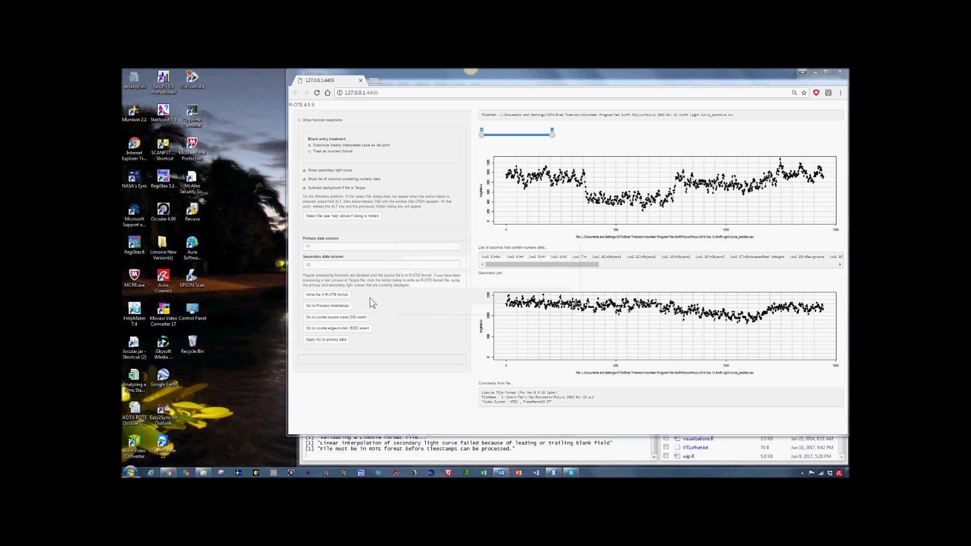
Write the light curve data to an R-OTE format file and go to timestamp processing.
left_click(333, 299)
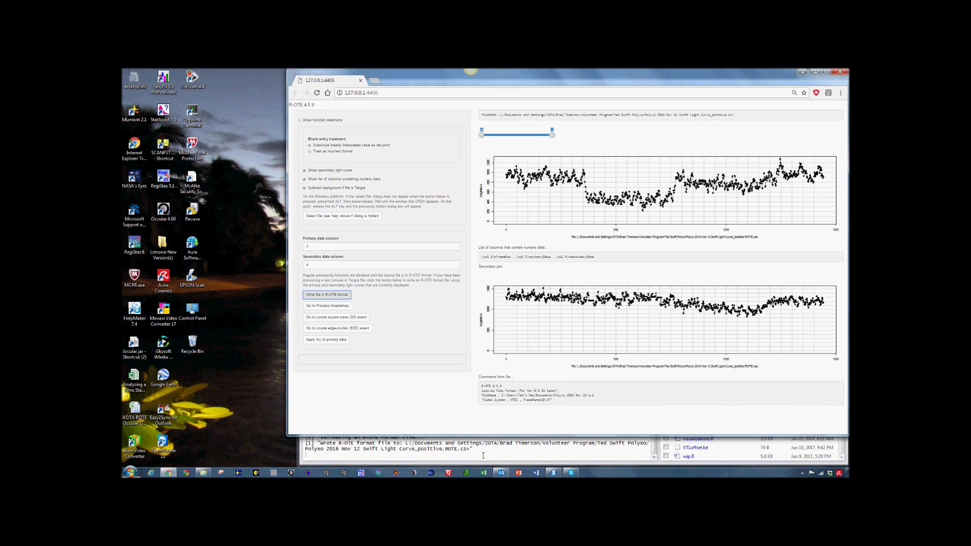
left_click(483, 455)
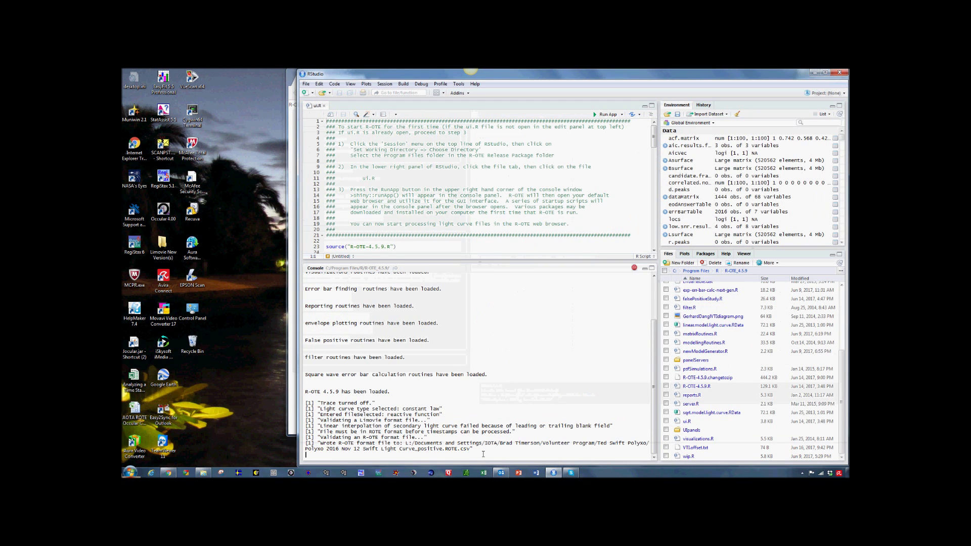
left_click(292, 431)
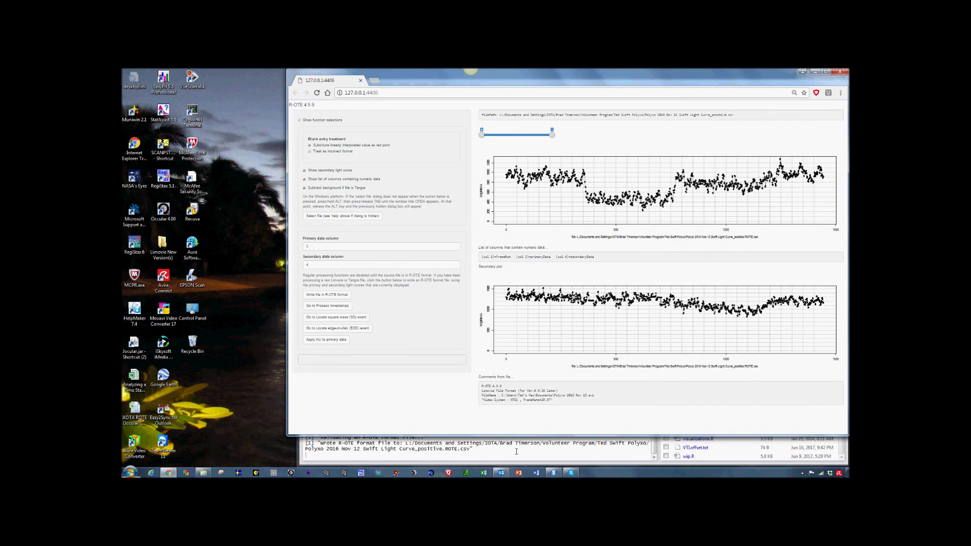
left_click(328, 306)
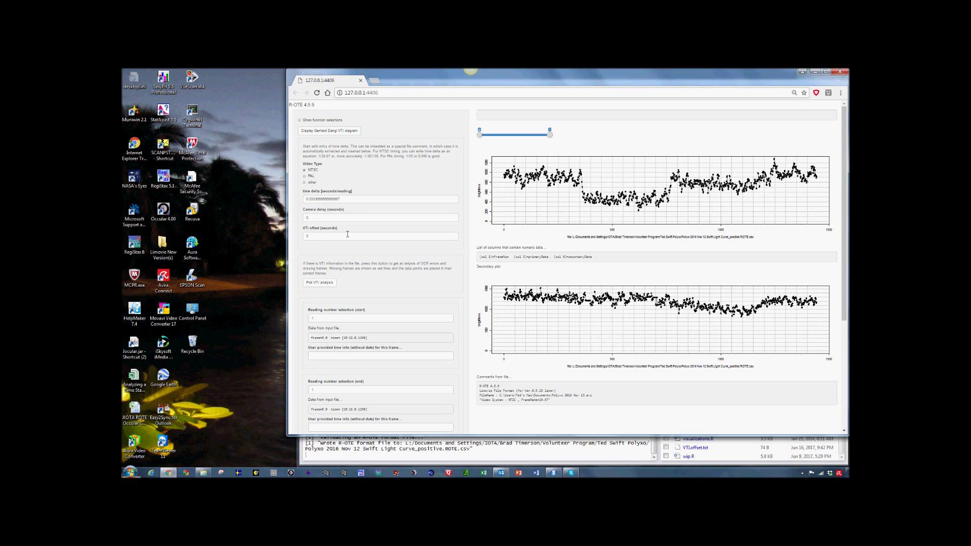
Open the 308 Polyxo occultation report workbook from the file folder, enlarge its window and view the detector and observation entries.
left_click(203, 473)
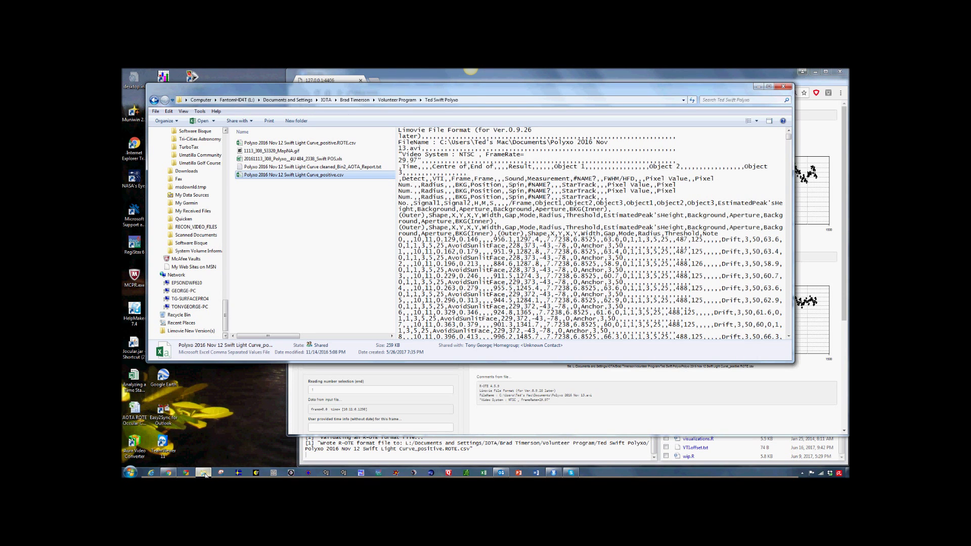
left_click(278, 160)
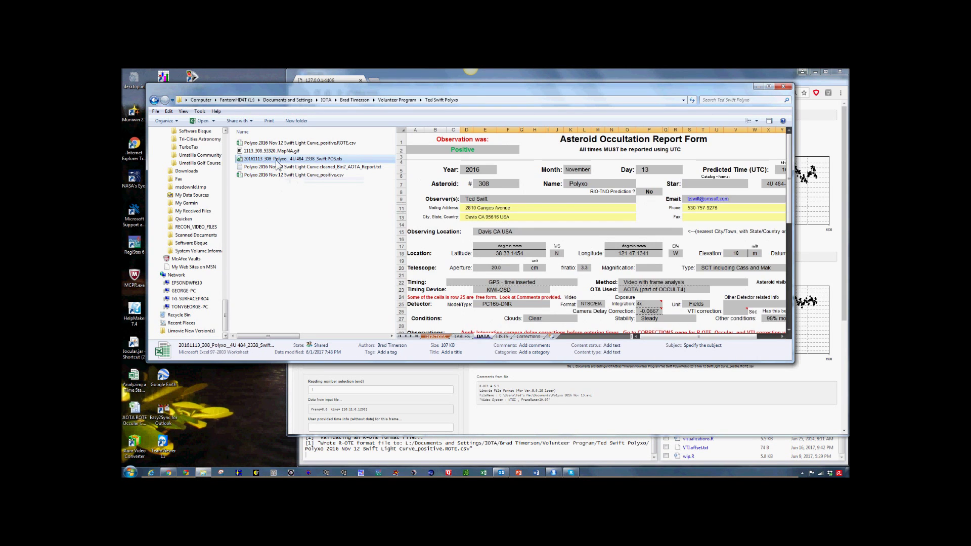
double_click(279, 159)
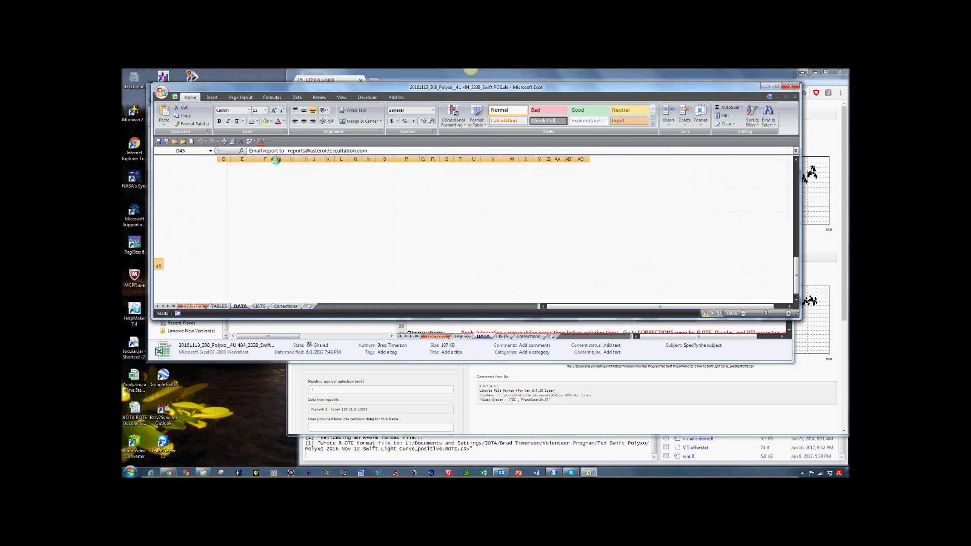
left_click_drag(469, 318, 484, 449)
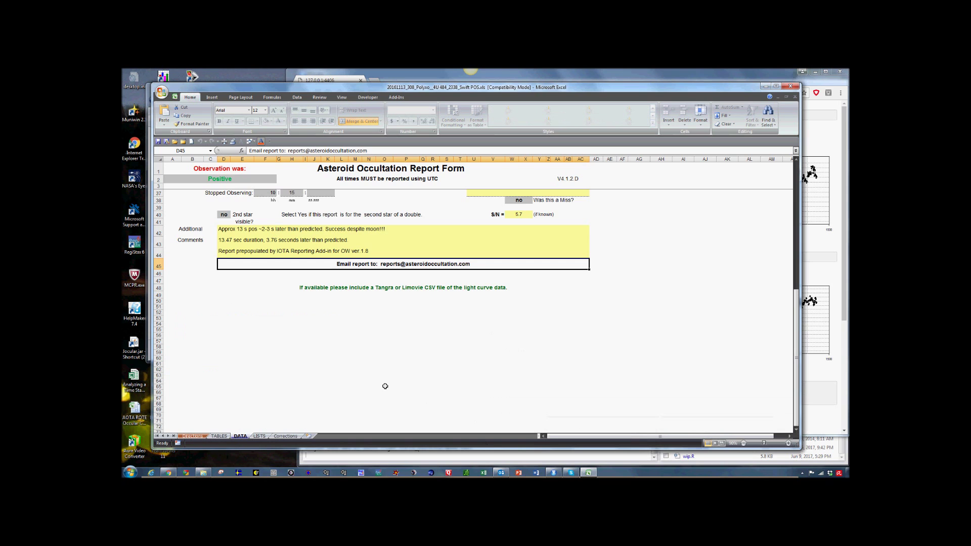
scroll(384, 385, "up", 3)
scroll(384, 386, "up", 3)
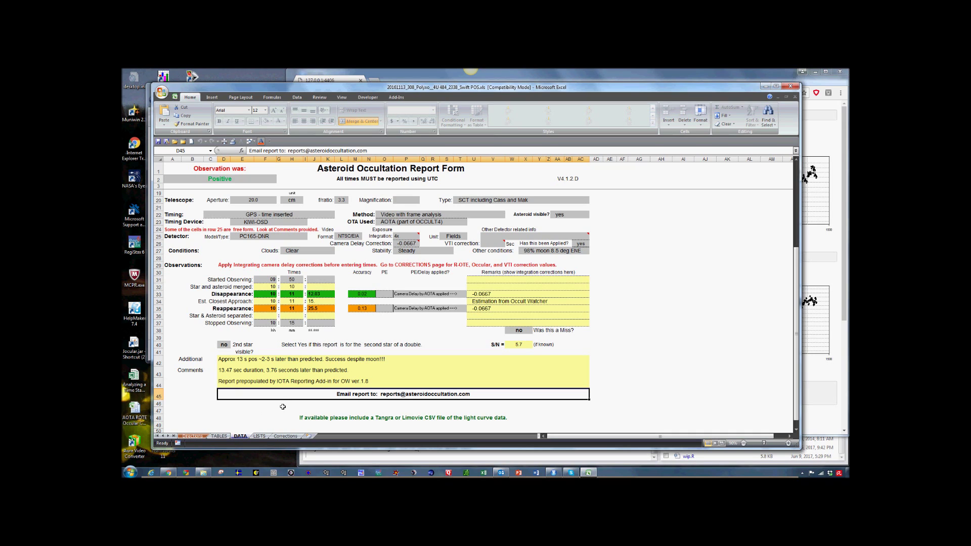
Copy the PC-165DNR 4x EIA time correction from the Corrections sheet and set the camera delay in R-OTE to -0.0667 seconds.
left_click(285, 436)
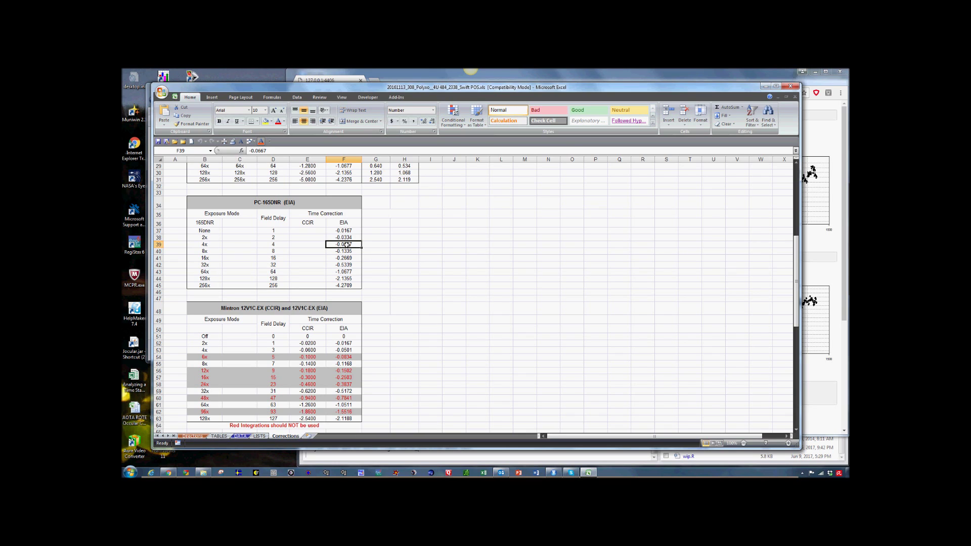
right_click(346, 244)
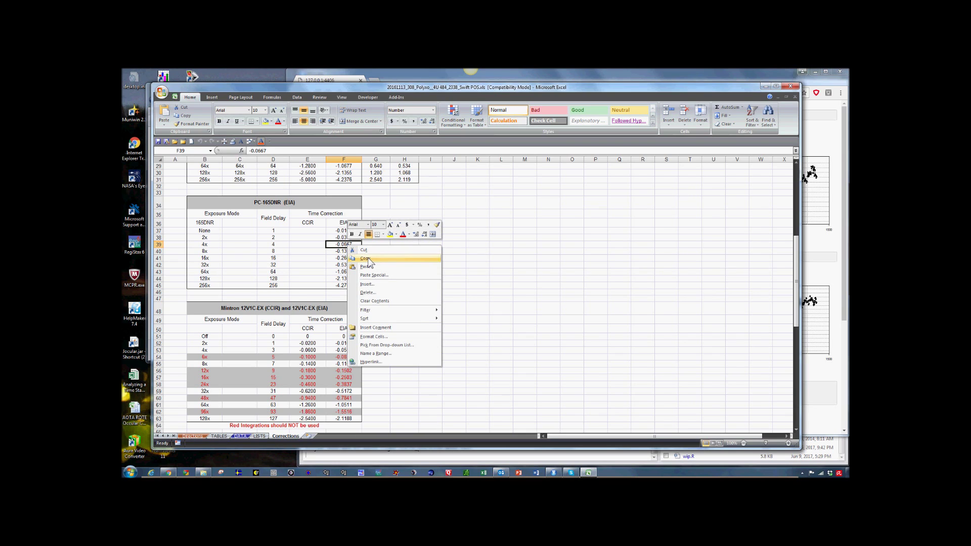
left_click(368, 258)
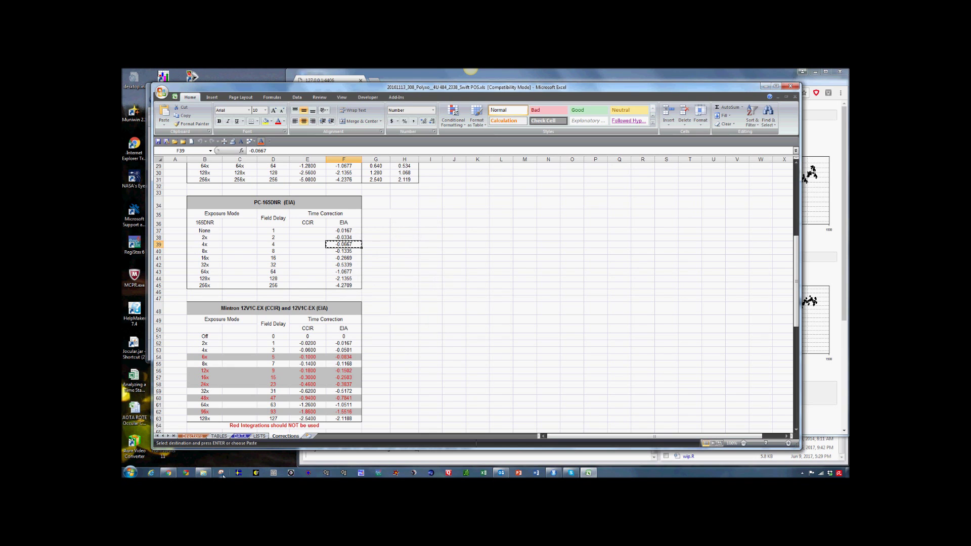
left_click(169, 473)
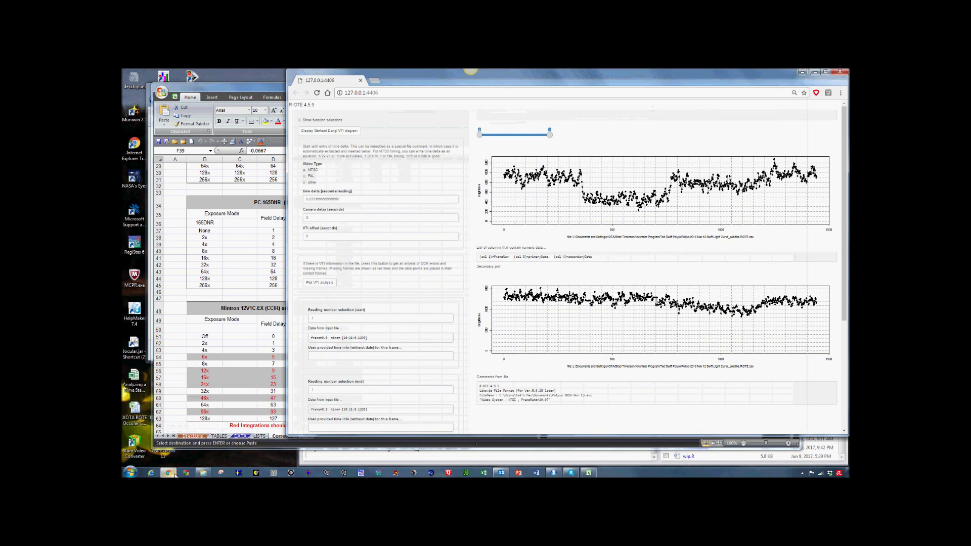
double_click(318, 218)
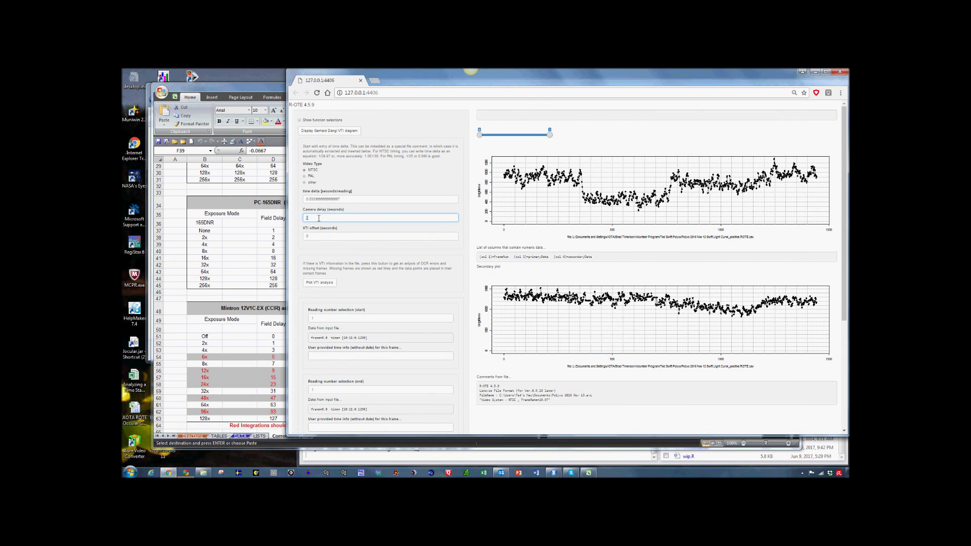
type("-0.0667")
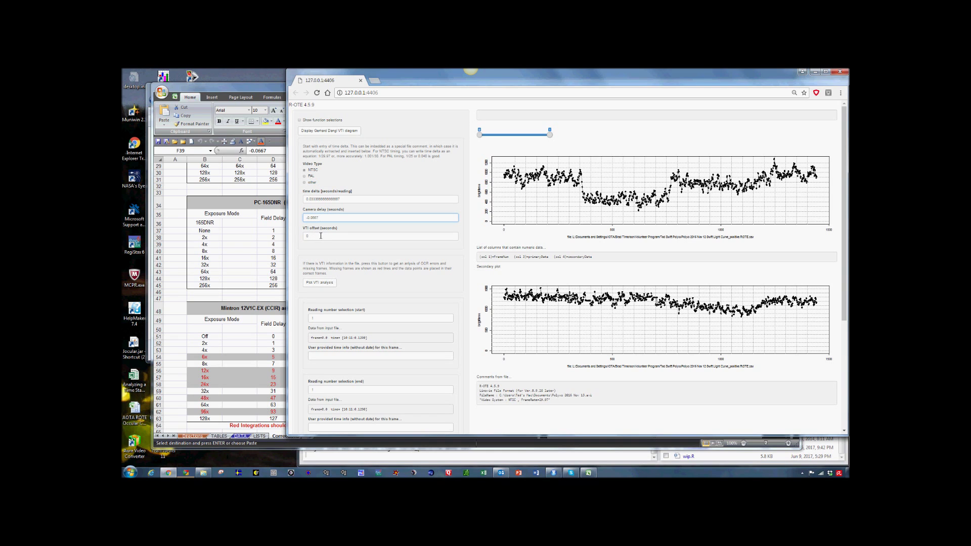
Check the timing device on the report's DATA sheet and copy the KIWI + R-OTE VTI correction from the Corrections sheet.
left_click(177, 233)
scroll(435, 330, "up", 6)
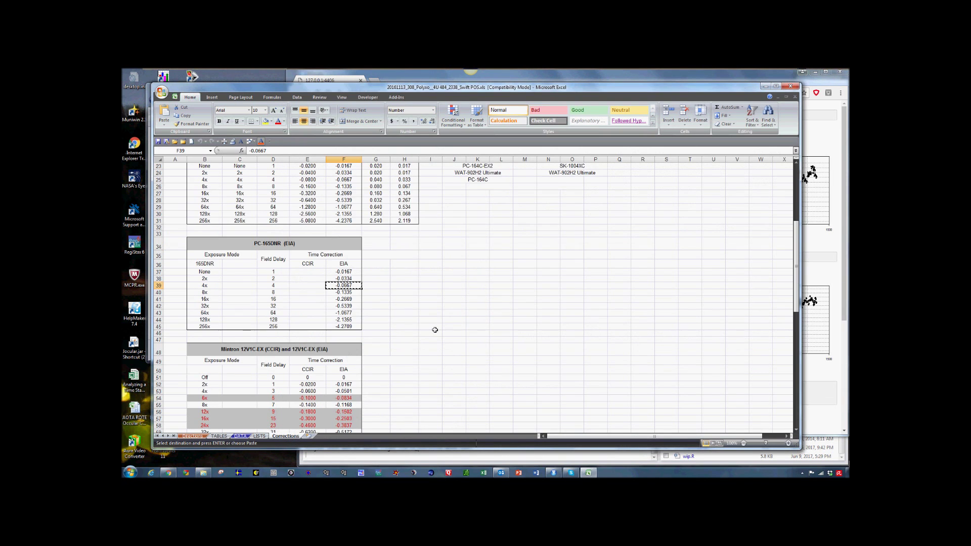
scroll(435, 329, "up", 4)
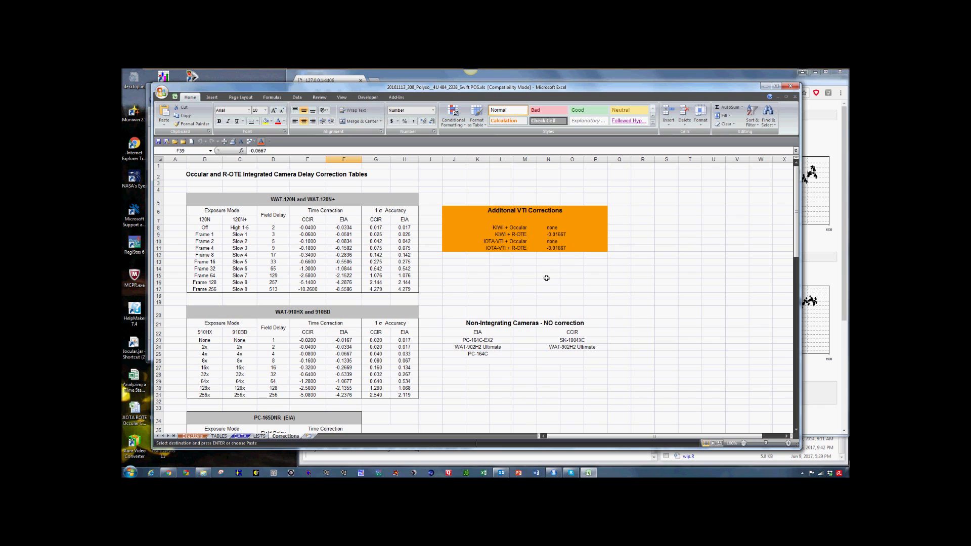
left_click(240, 436)
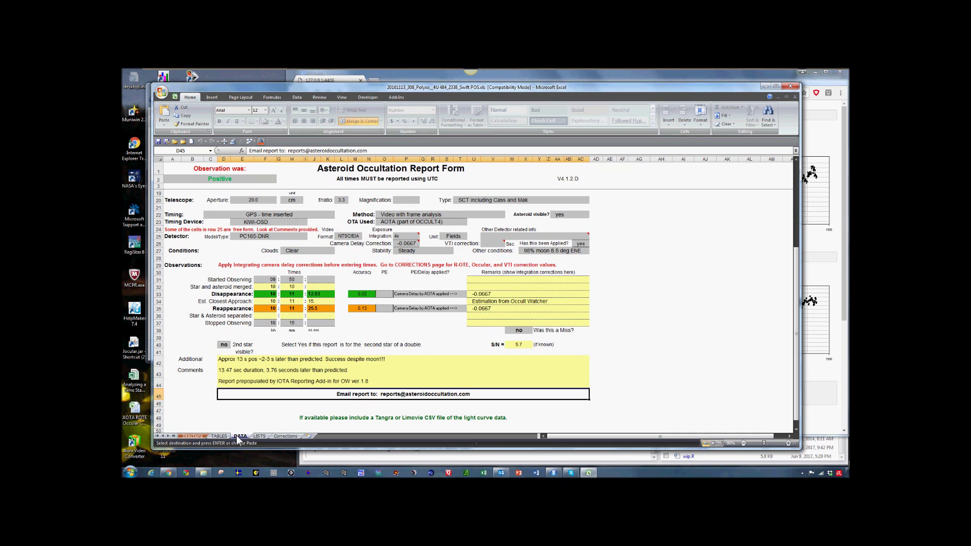
left_click(284, 437)
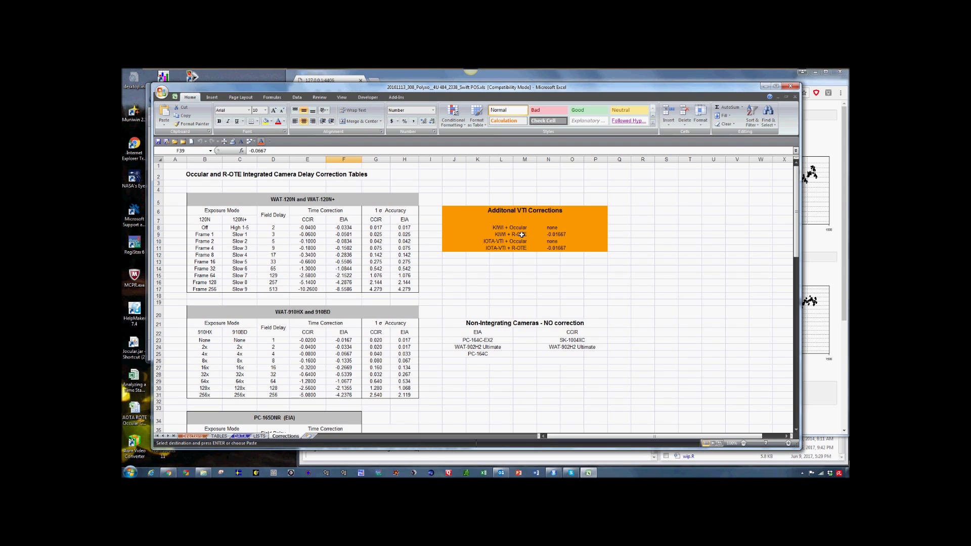
left_click(555, 234)
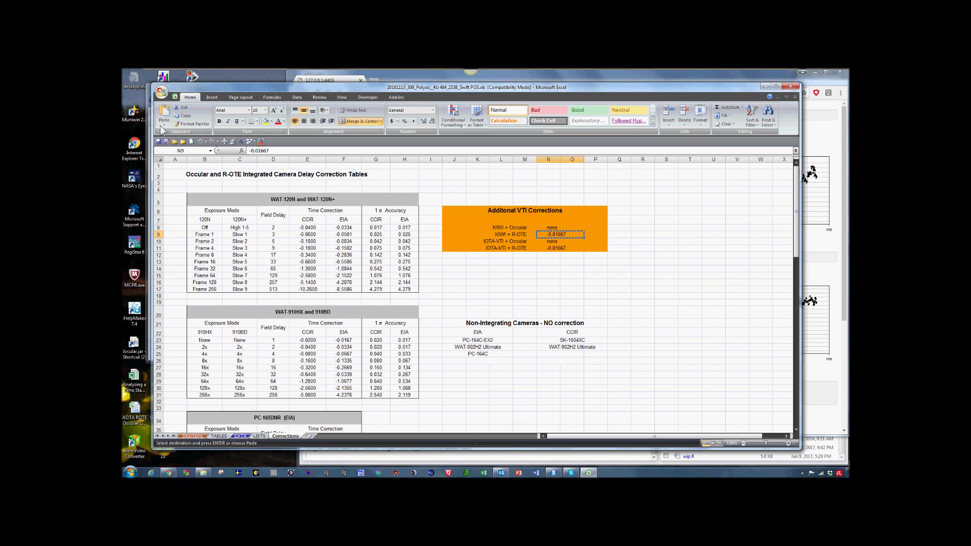
Narrow the workbook window, switch back to R-OTE and set the VTI offset to -0.01667 seconds.
left_click_drag(150, 103, 200, 111)
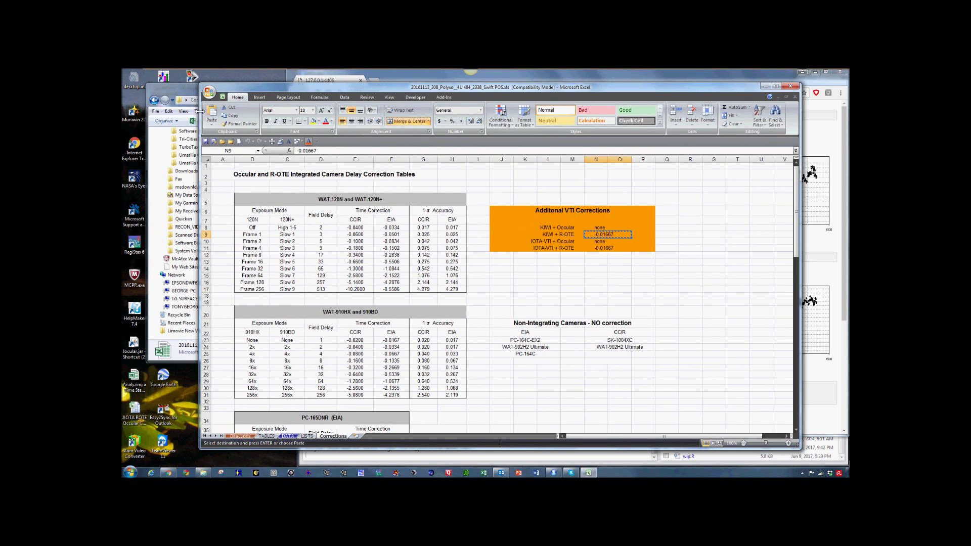
left_click(343, 77)
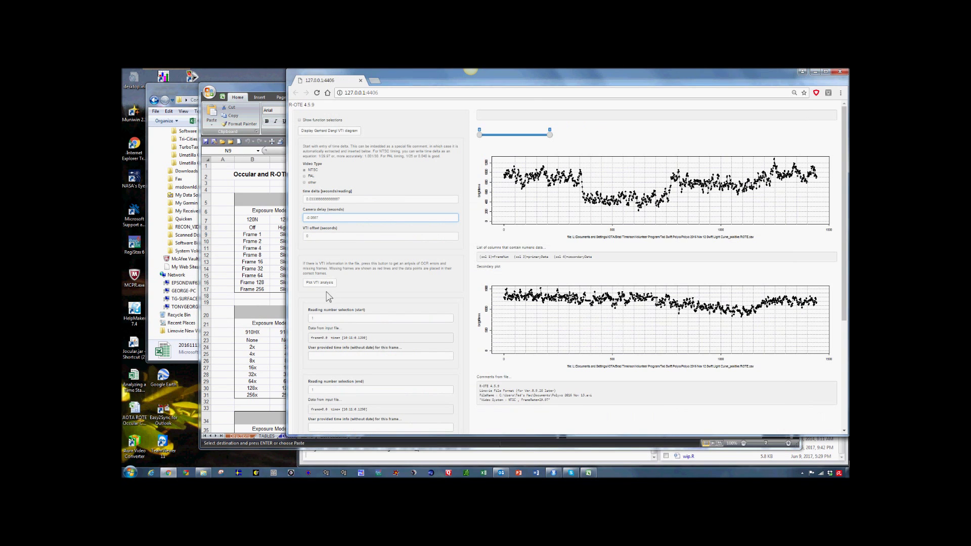
left_click(317, 236)
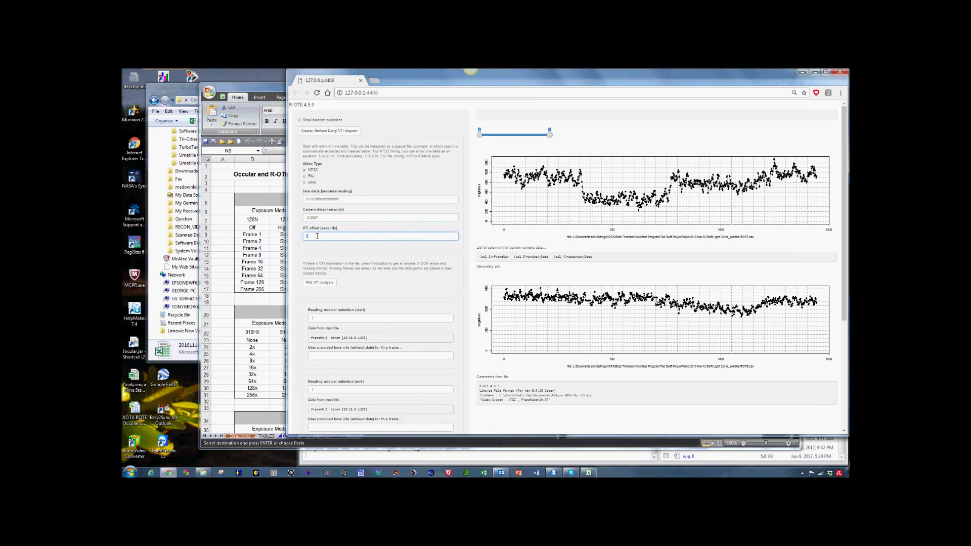
type("-0.01667")
Plot the VTI analysis, examine the missing frame plot for OCR errors and missing frames, and close it.
left_click(320, 286)
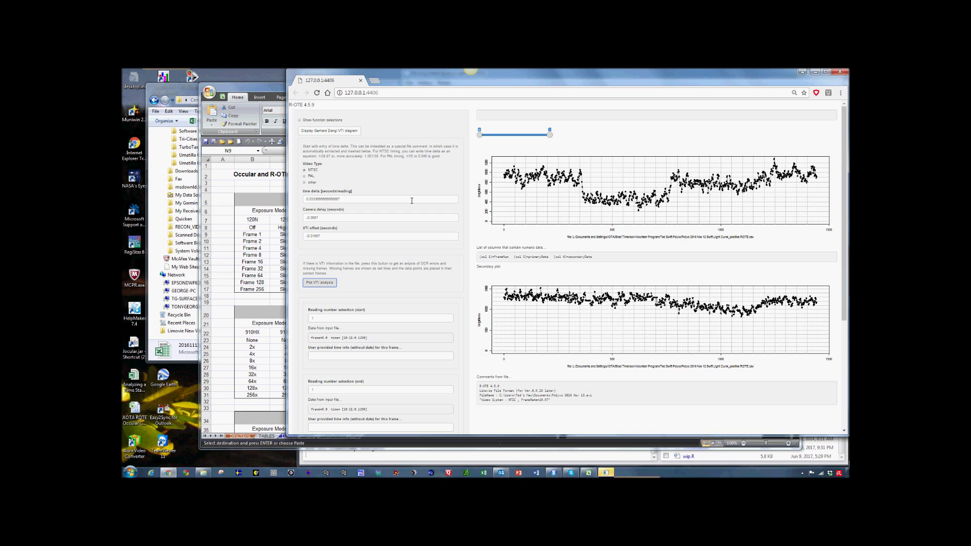
key("alt+Tab")
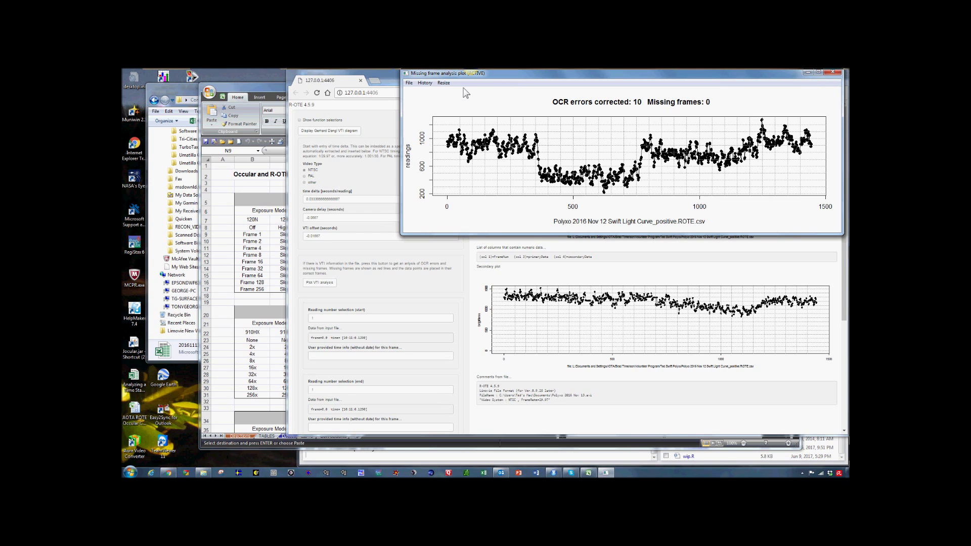
key("alt+Tab")
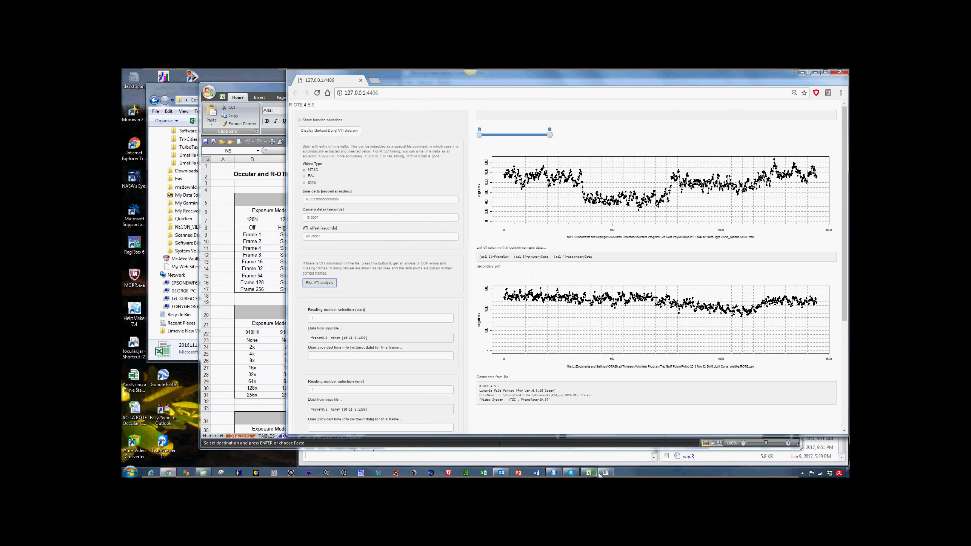
mouse_move(611, 474)
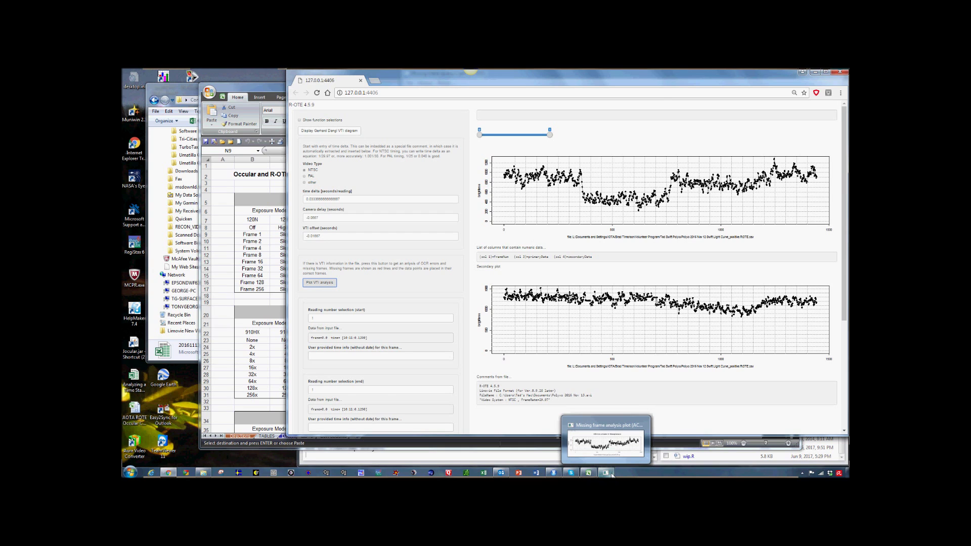
left_click(611, 474)
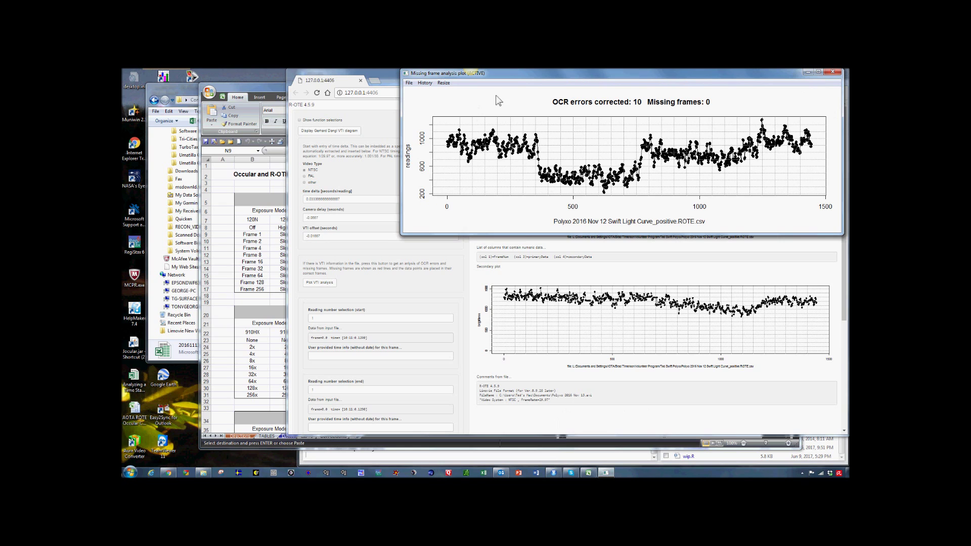
left_click_drag(522, 78, 471, 122)
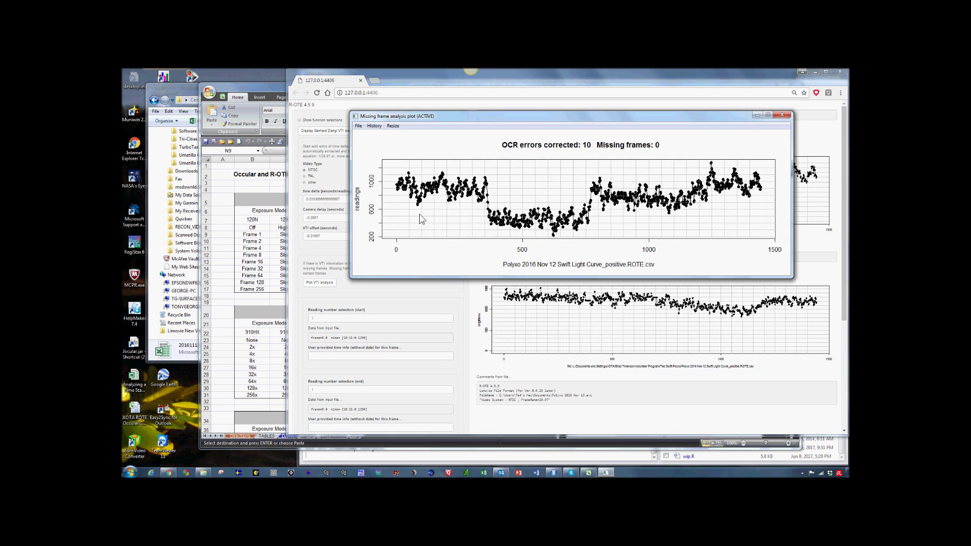
left_click(783, 117)
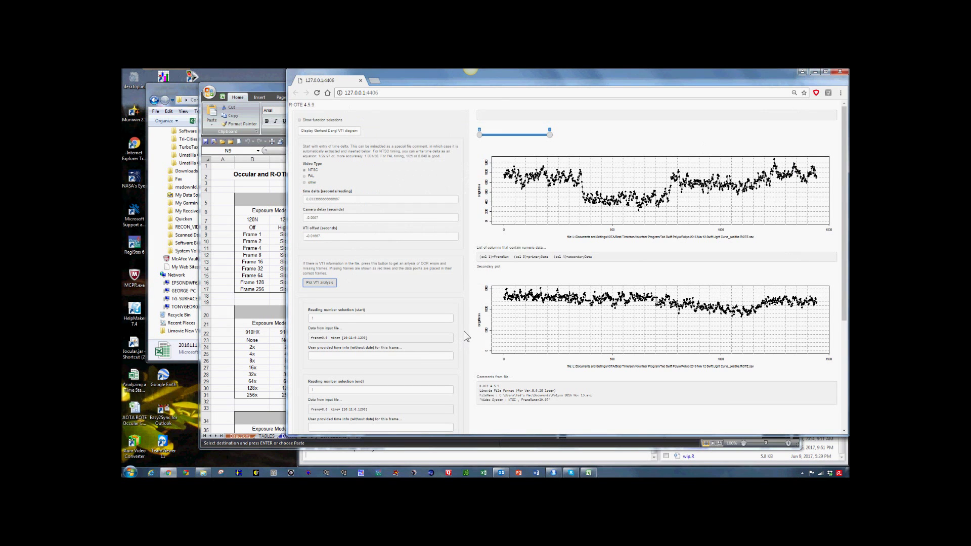
scroll(466, 336, "down", 3)
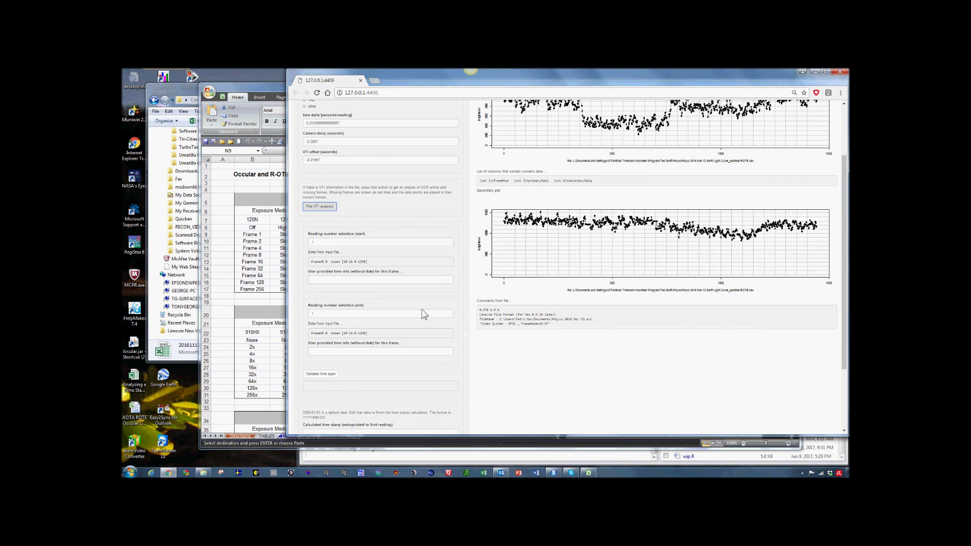
Set the end reading number to the last reading, 1444, and validate the time span.
scroll(422, 313, "up", 2)
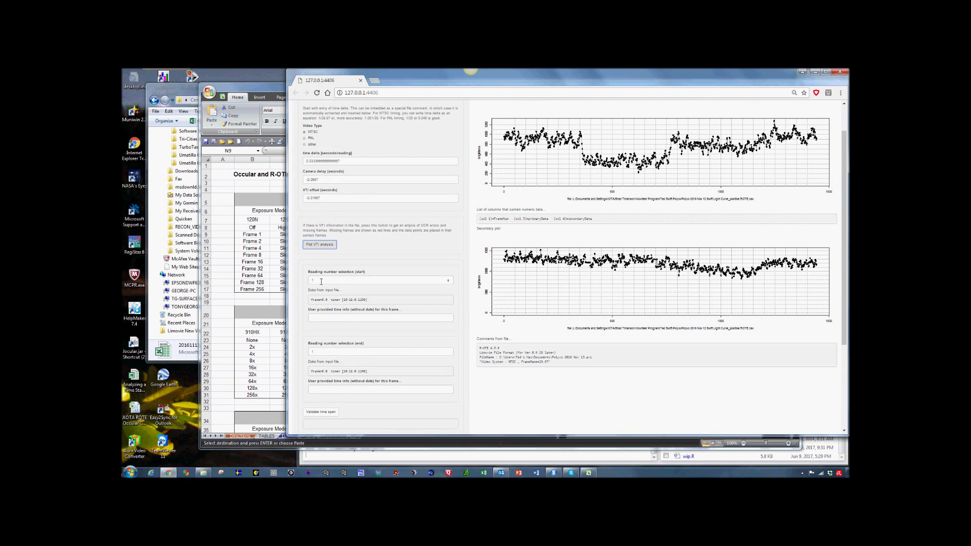
left_click(321, 351)
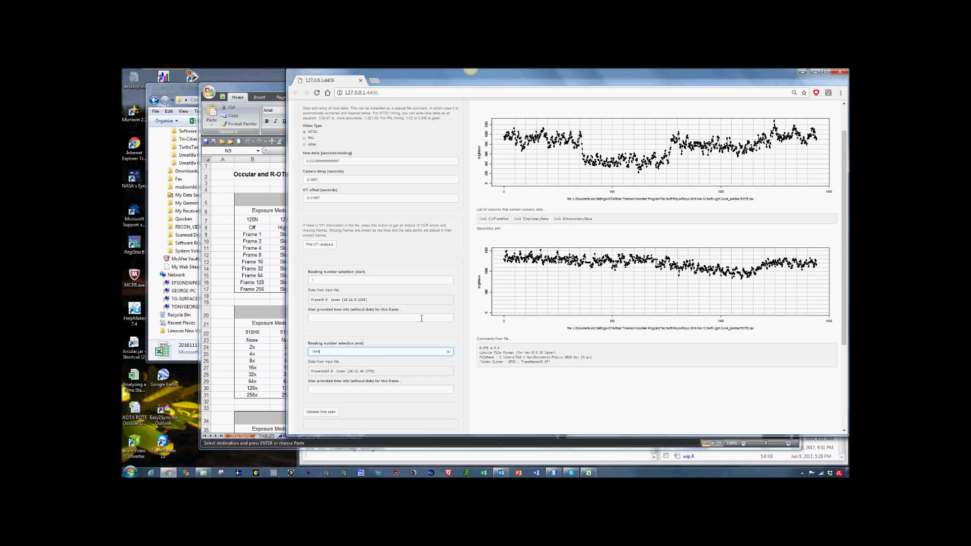
scroll(421, 318, "down", 2)
scroll(421, 318, "down", 2)
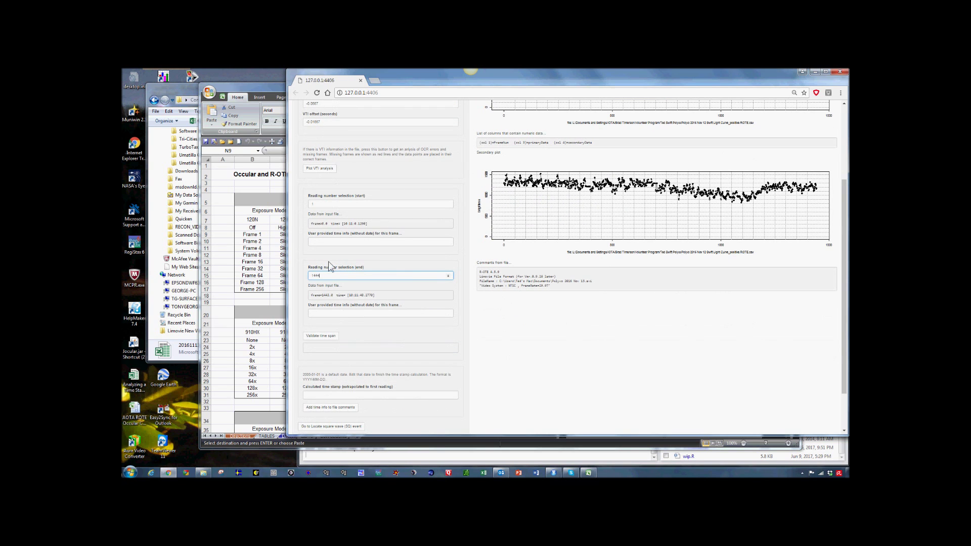
left_click(324, 336)
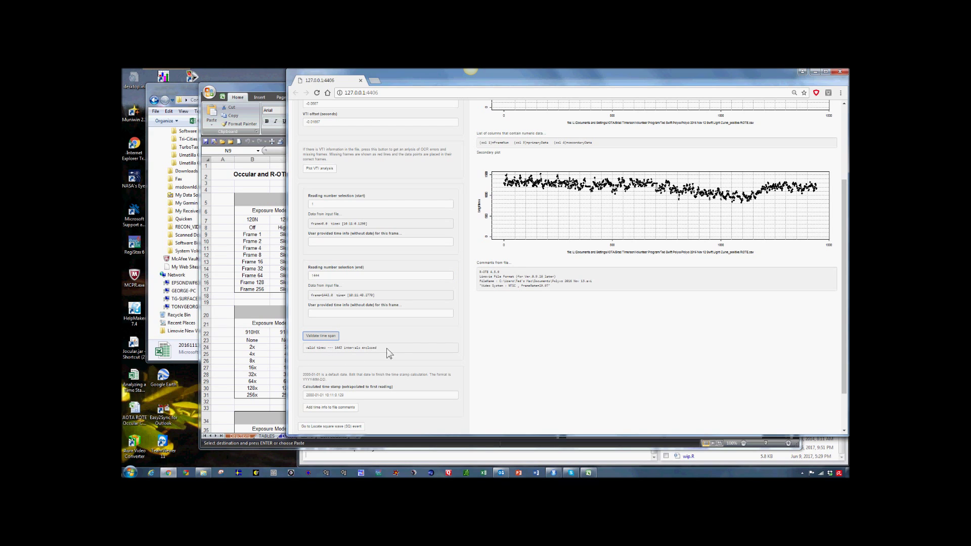
Change the date of the calculated time stamp to 2016-11-12, add the time info to the file comments and review them.
scroll(397, 347, "down", 1)
scroll(396, 348, "down", 1)
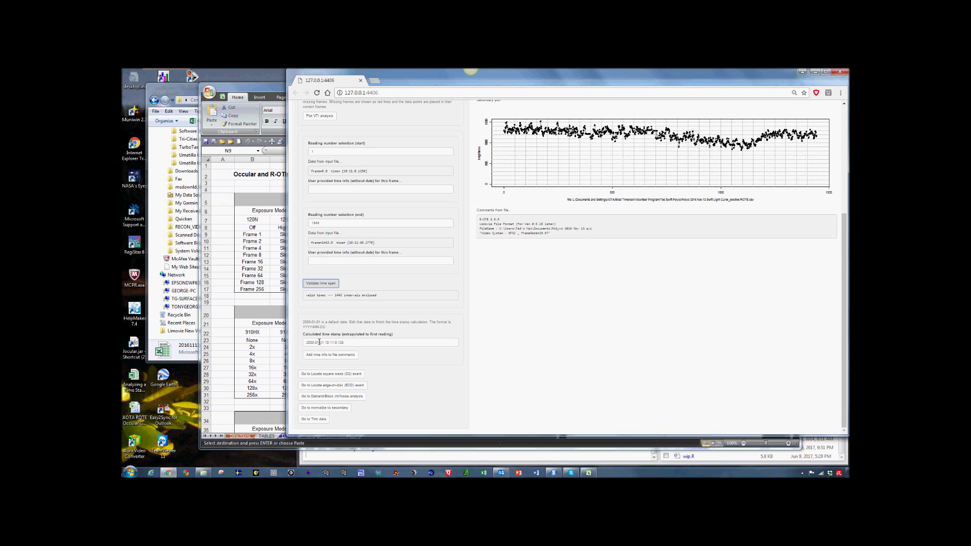
left_click_drag(319, 342, 303, 350)
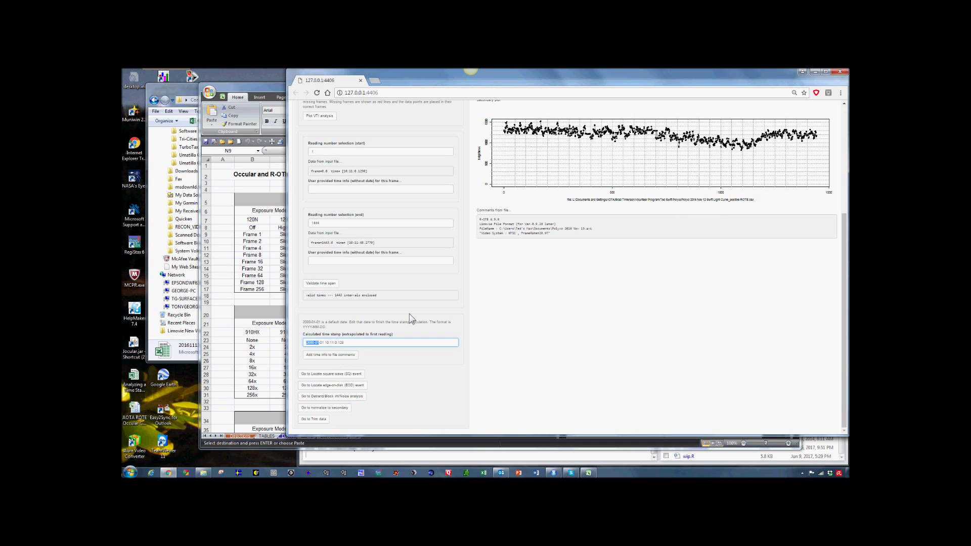
type("2016-11-12")
key("Delete")
key("Delete")
left_click(331, 355)
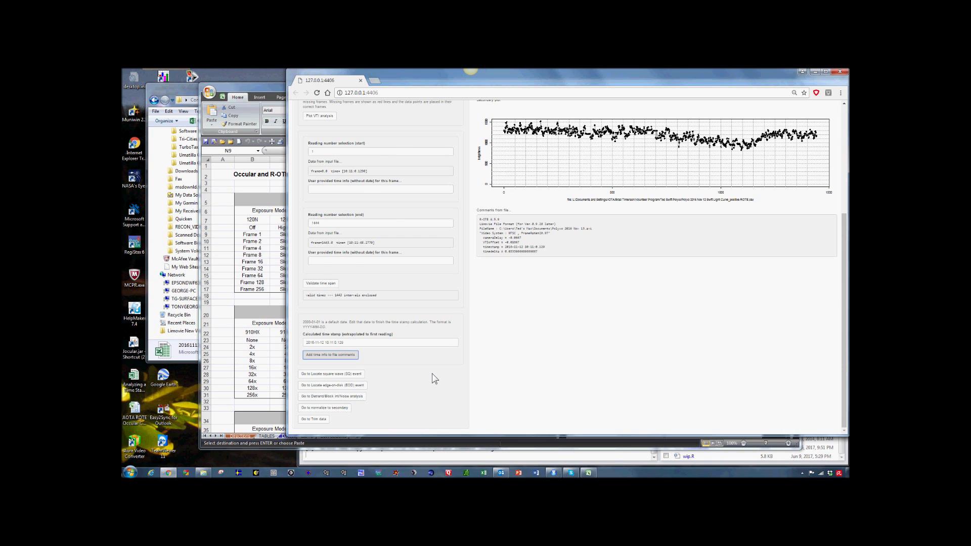
scroll(432, 373, "up", 4)
scroll(432, 373, "down", 4)
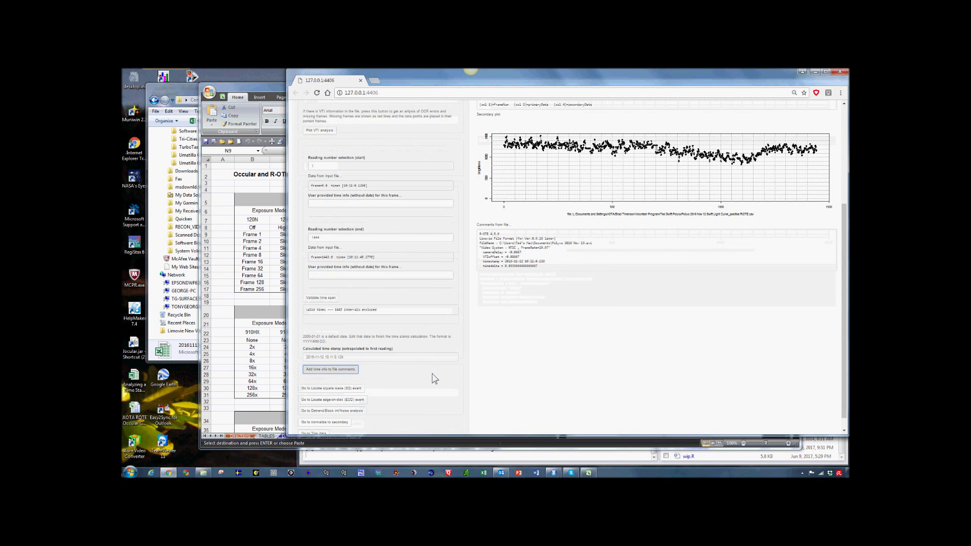
scroll(432, 373, "down", 1)
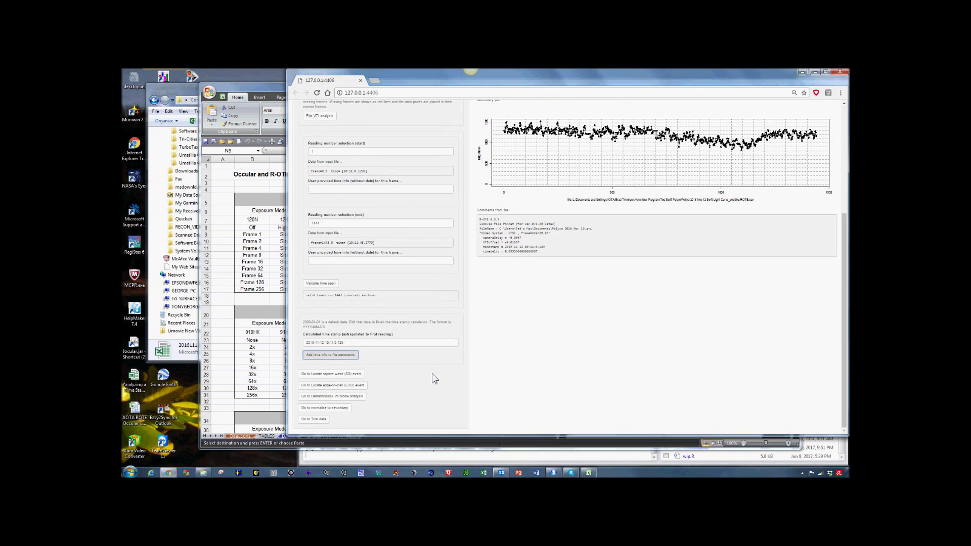
Go to the Detrend/Block int/Noise analysis function and narrow the plotted range to about the first 115 readings.
left_click(332, 399)
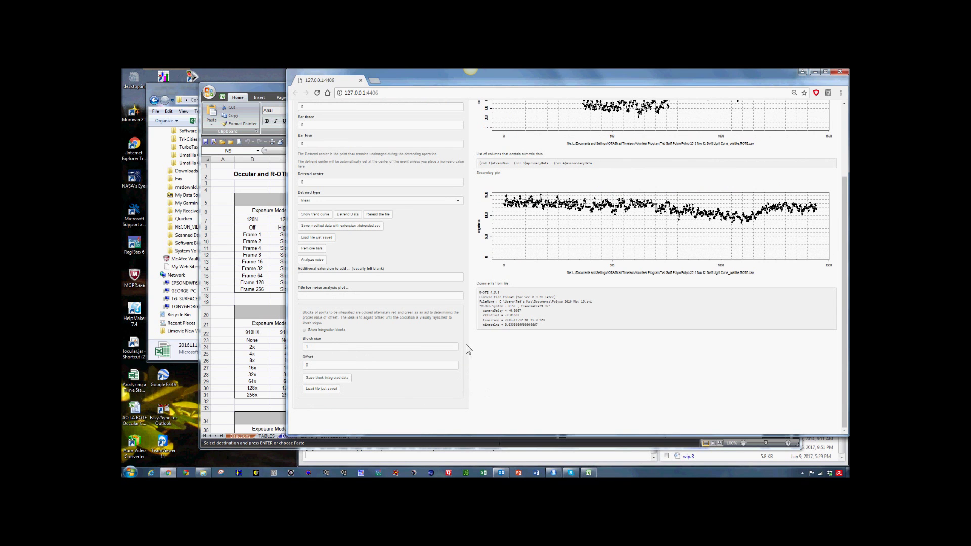
scroll(466, 358, "up", 3)
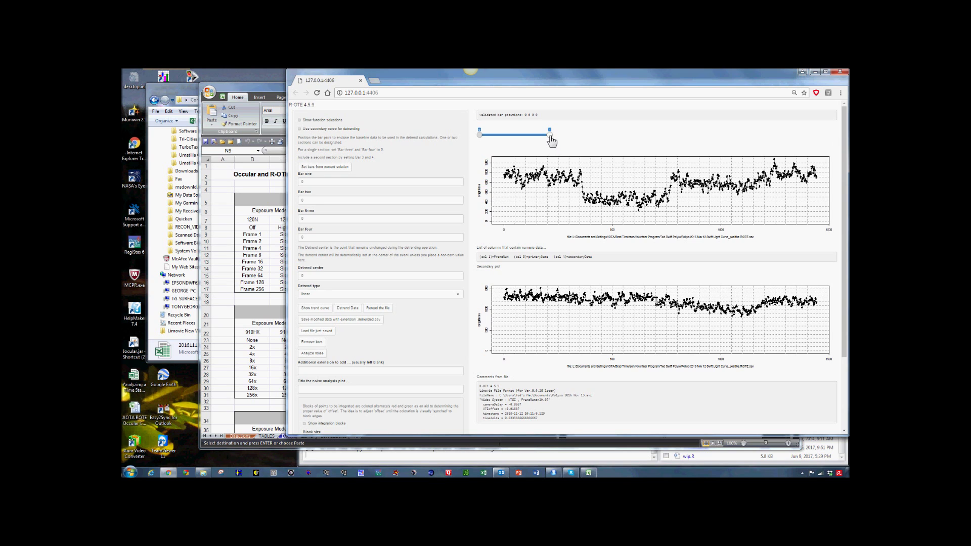
left_click_drag(550, 136, 485, 141)
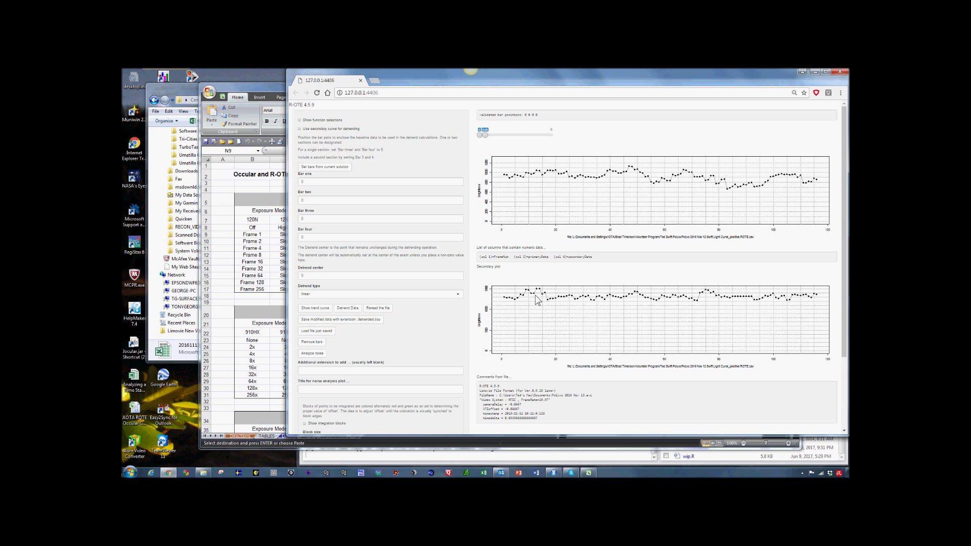
Show the integration blocks with a block size of 2, try an offset of 1, and return the offset to 0.
scroll(429, 344, "down", 3)
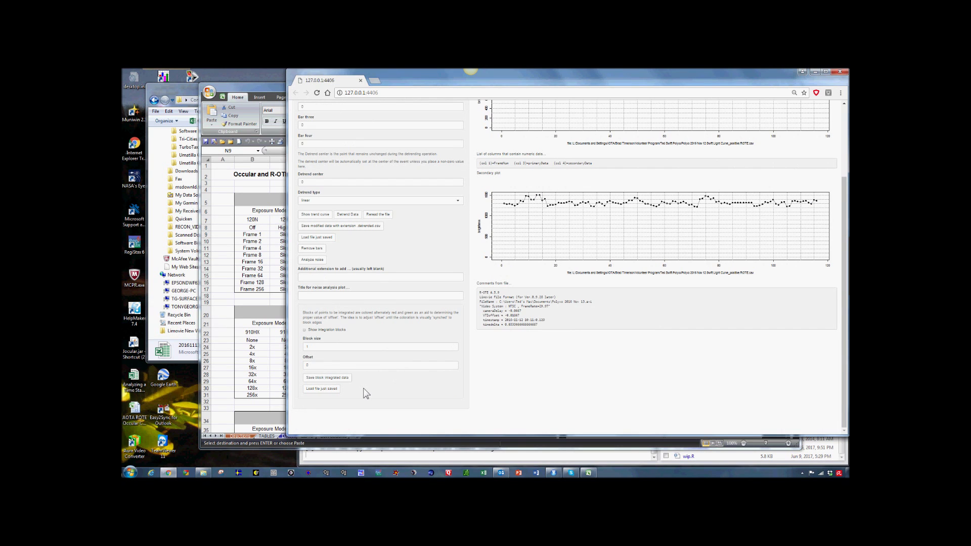
left_click(304, 330)
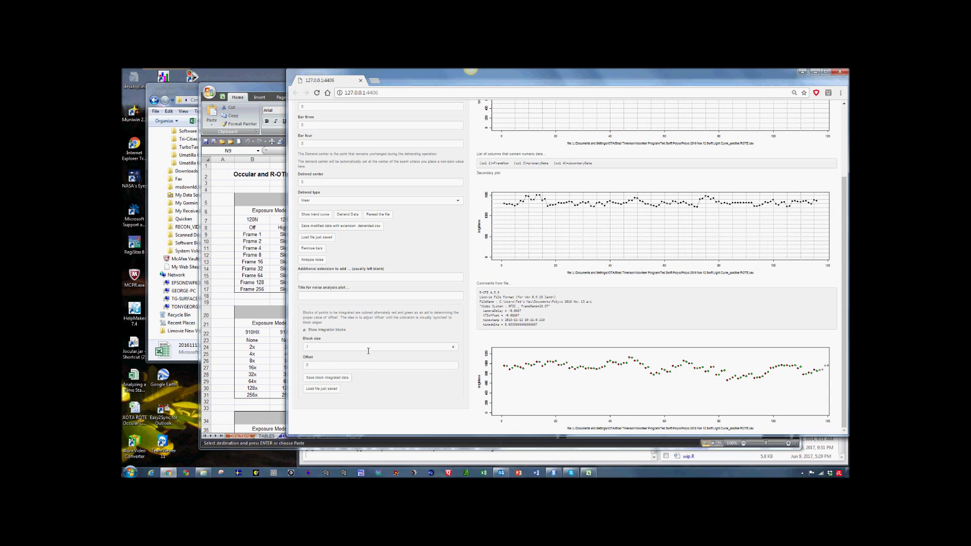
left_click(453, 347)
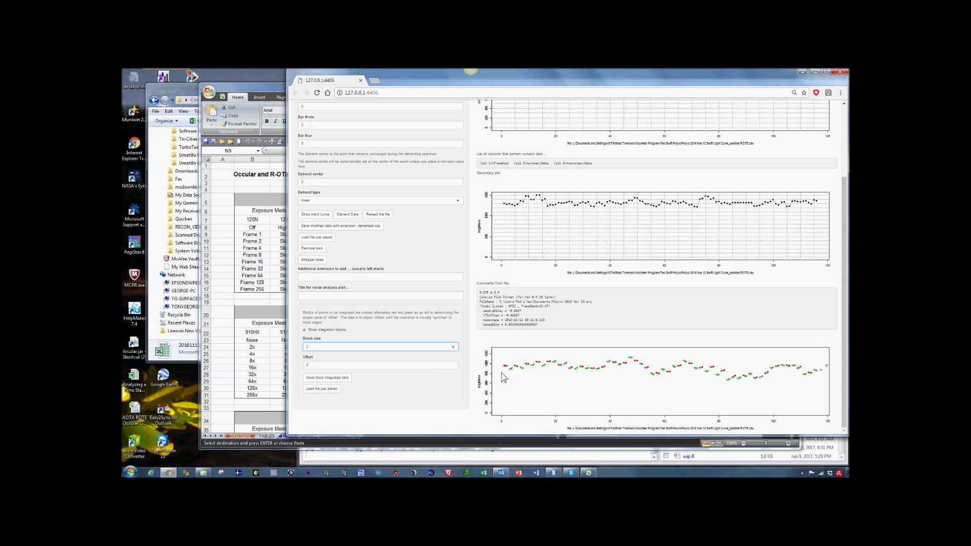
left_click(453, 363)
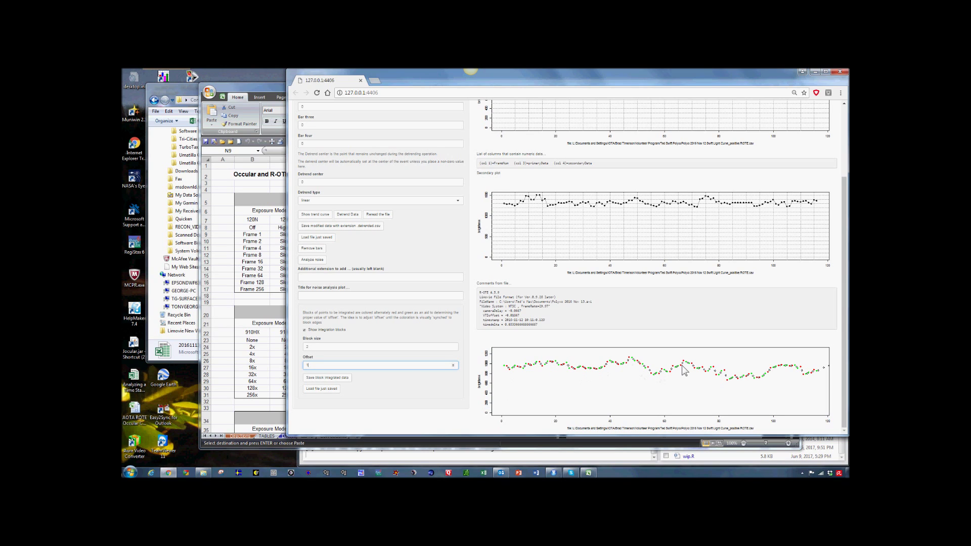
left_click(453, 366)
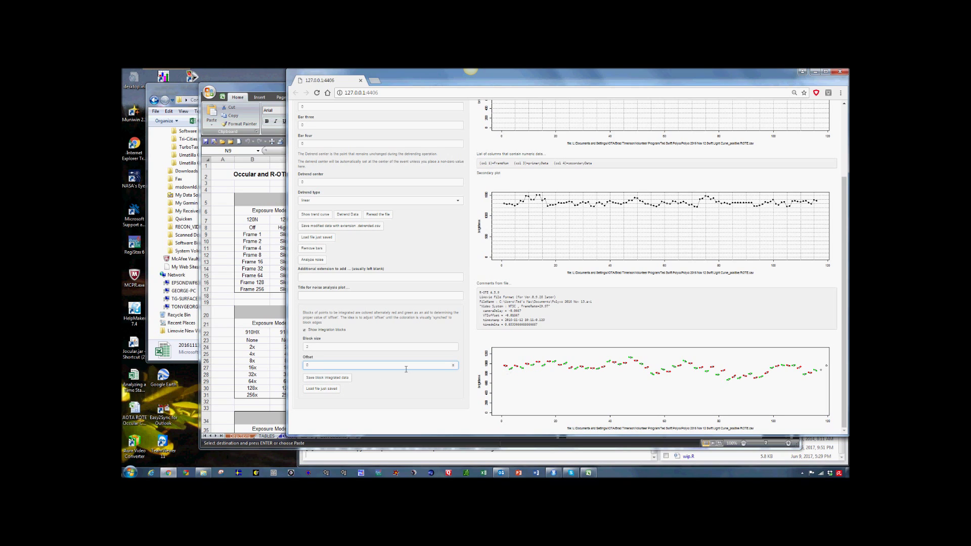
Save the block integrated data and load the file just saved.
left_click(334, 383)
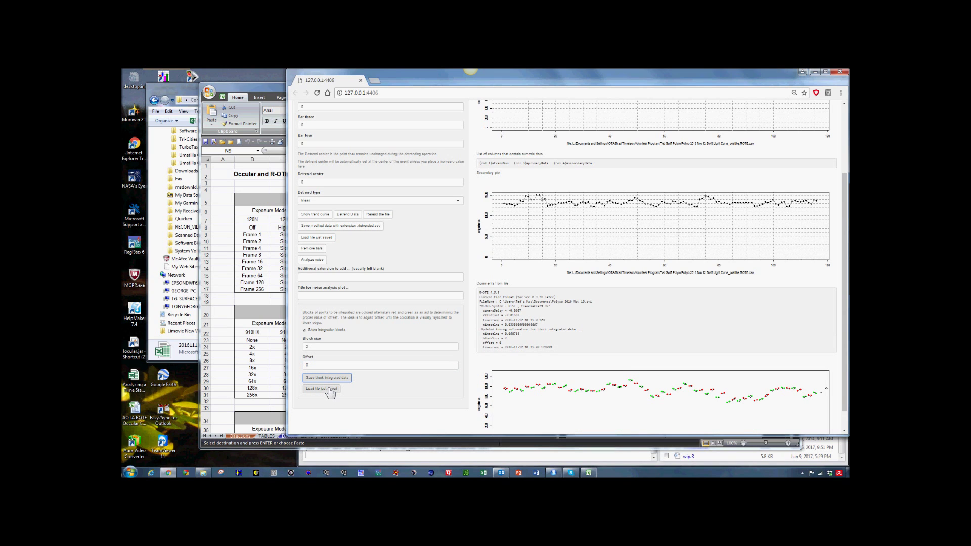
left_click(331, 389)
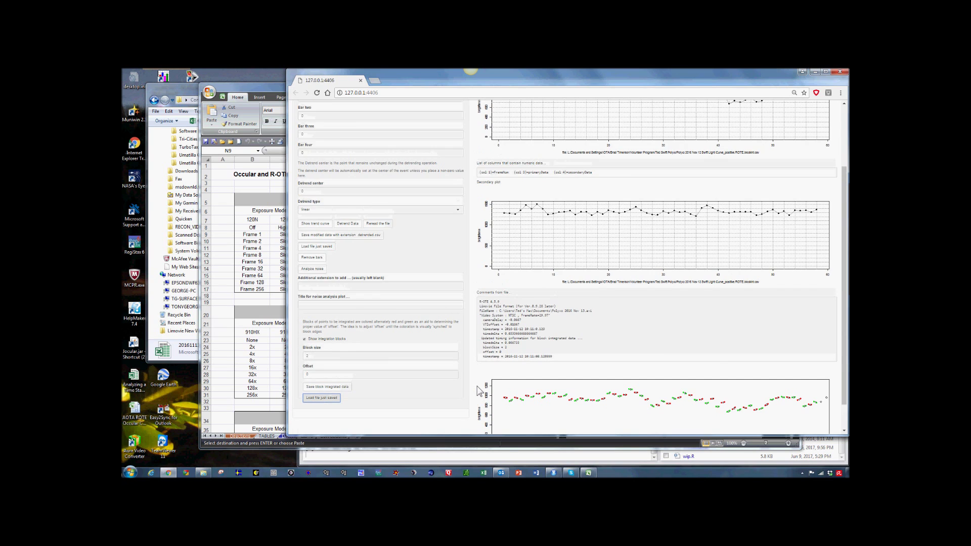
Extend the plotted range to the whole light curve and review the block plot and updated timing comments.
scroll(479, 390, "up", 3)
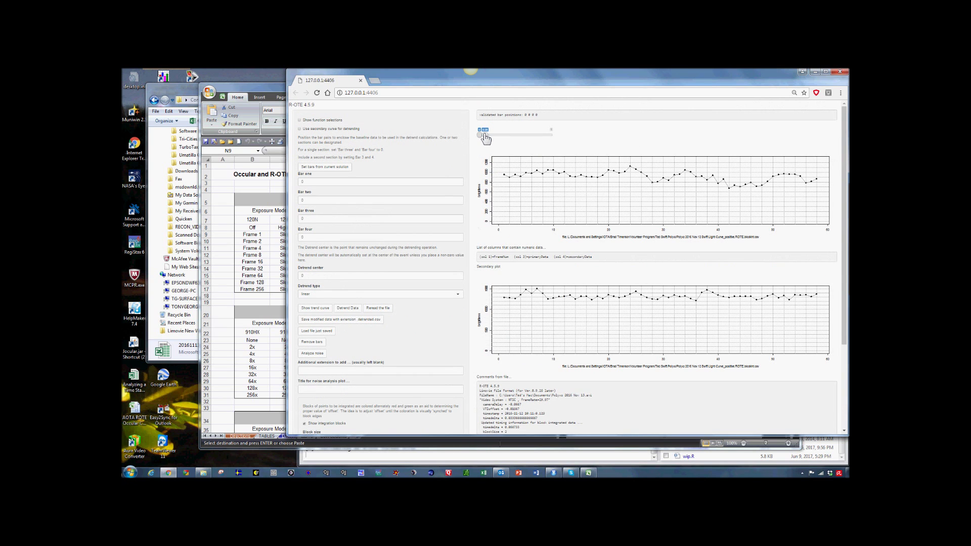
left_click_drag(484, 135, 567, 145)
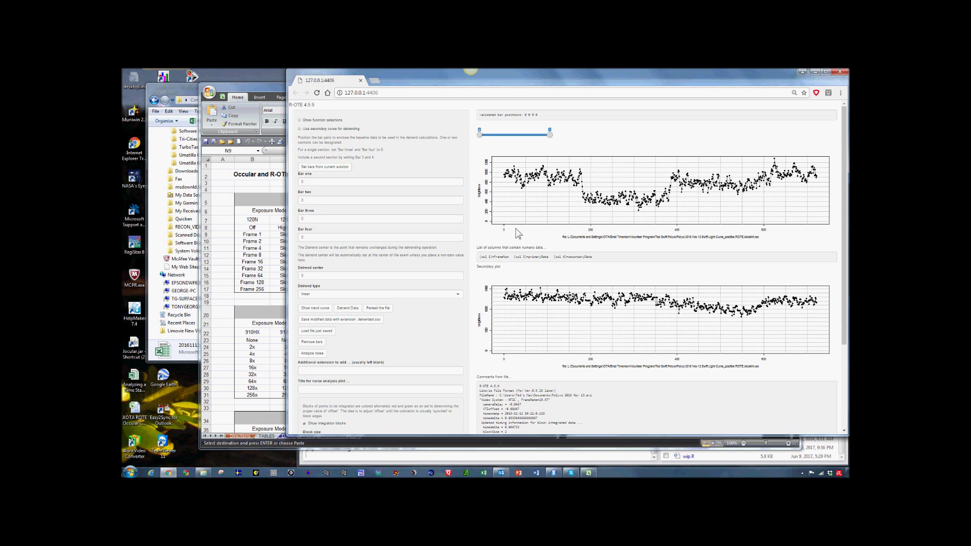
scroll(476, 331, "down", 3)
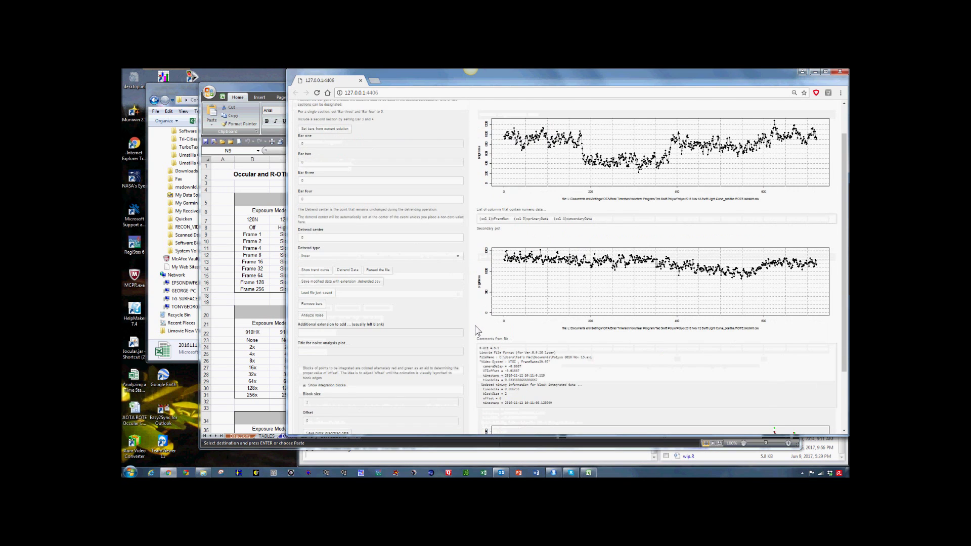
scroll(476, 330, "down", 1)
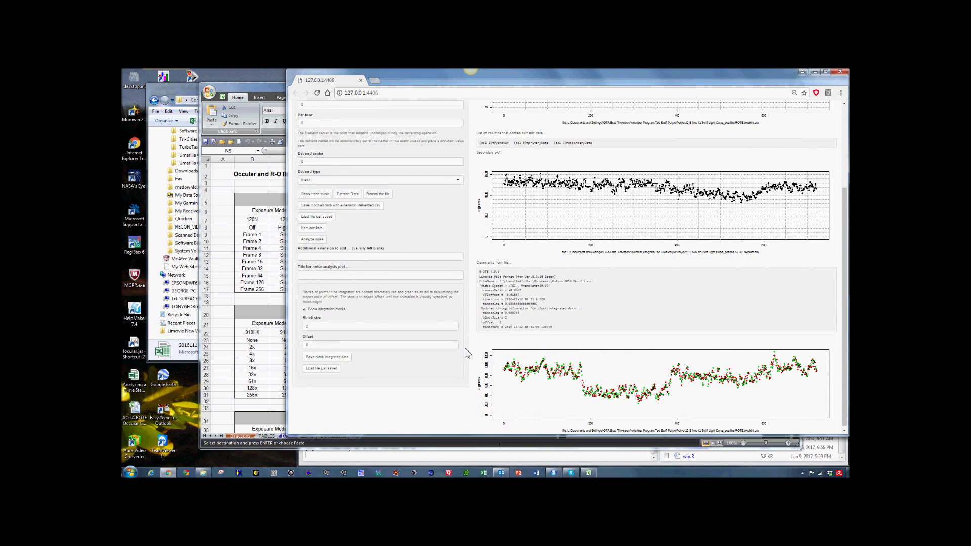
scroll(459, 357, "up", 4)
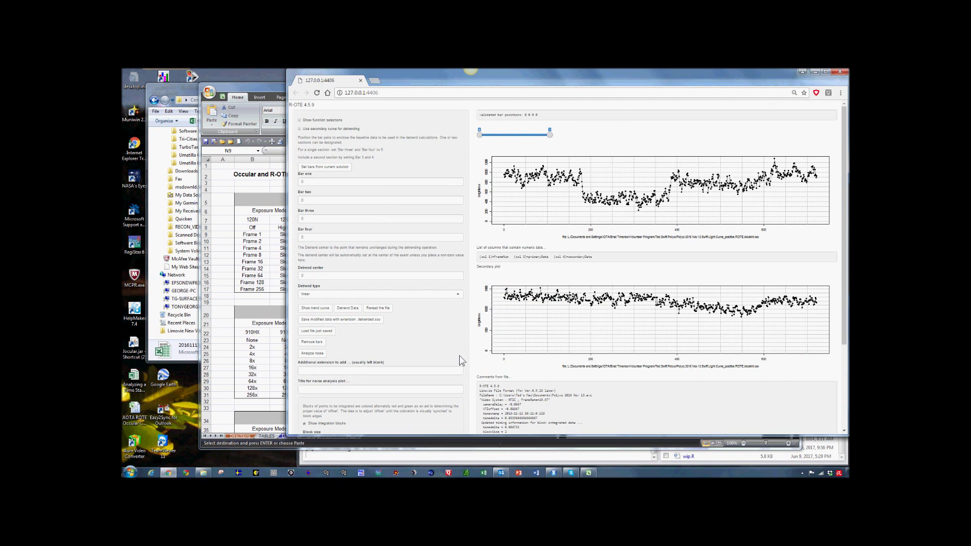
Switch to the Normalize to secondary function, save the current plot data and dismiss the e-mail notification.
left_click(327, 120)
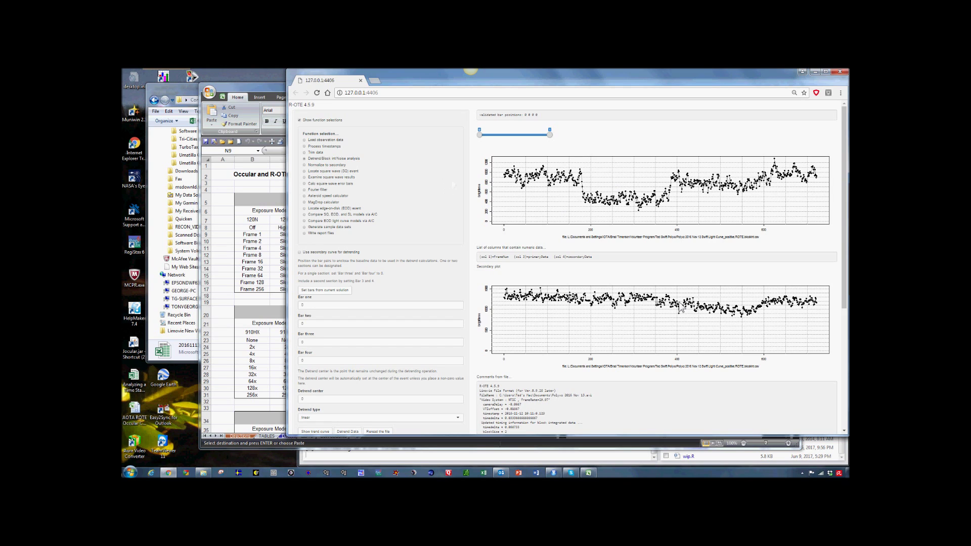
left_click(330, 166)
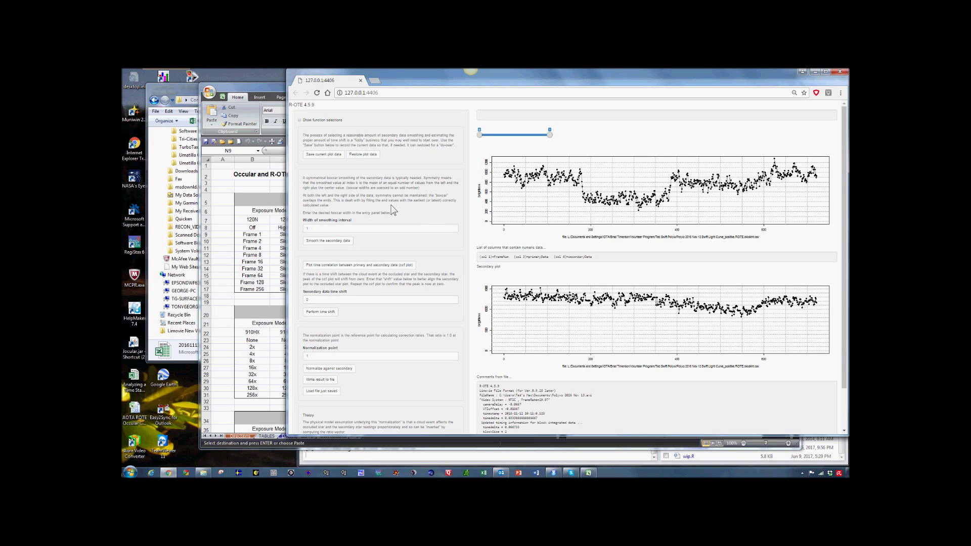
left_click(324, 155)
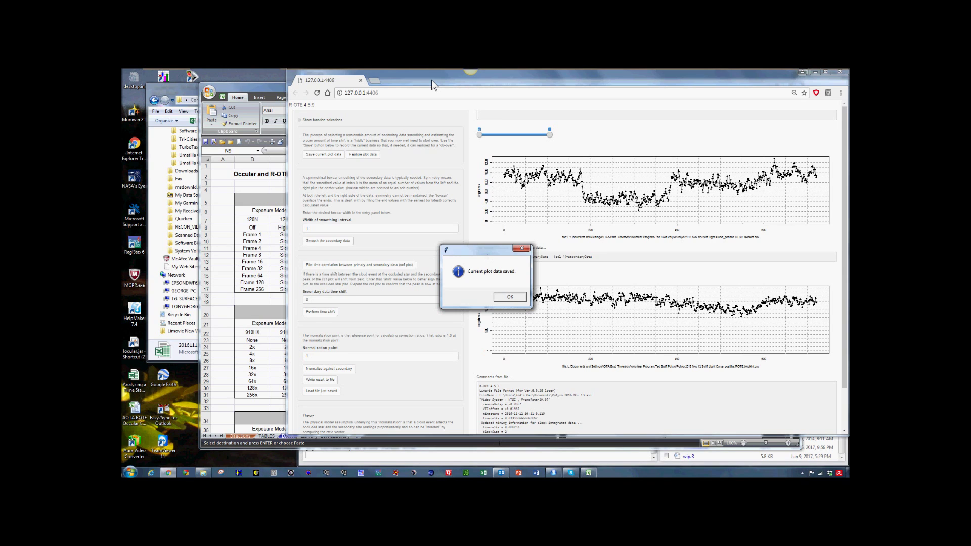
key("Return")
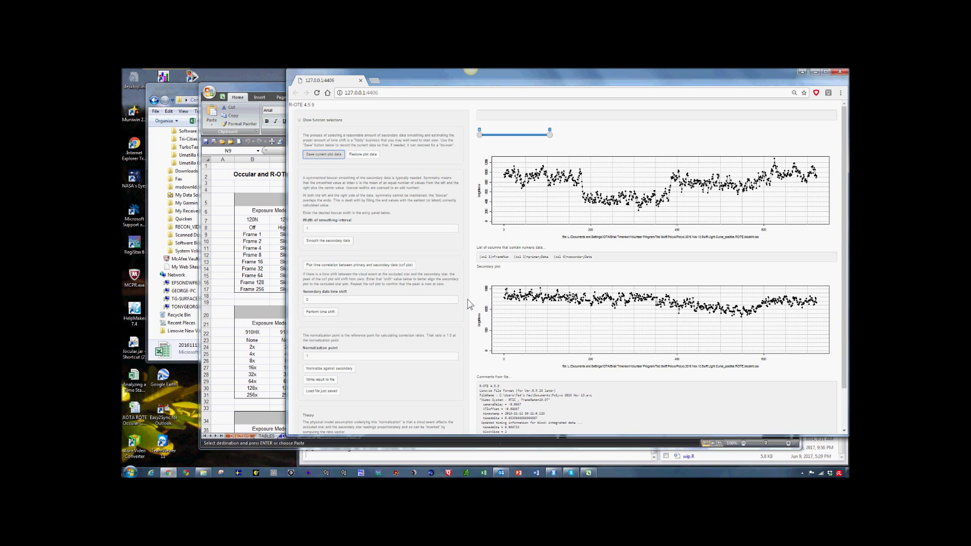
key("Return")
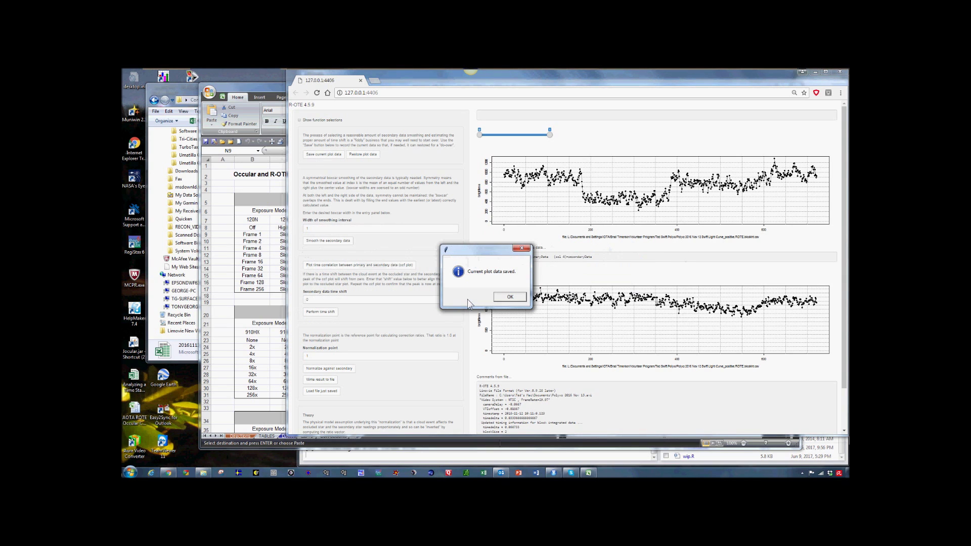
left_click(508, 297)
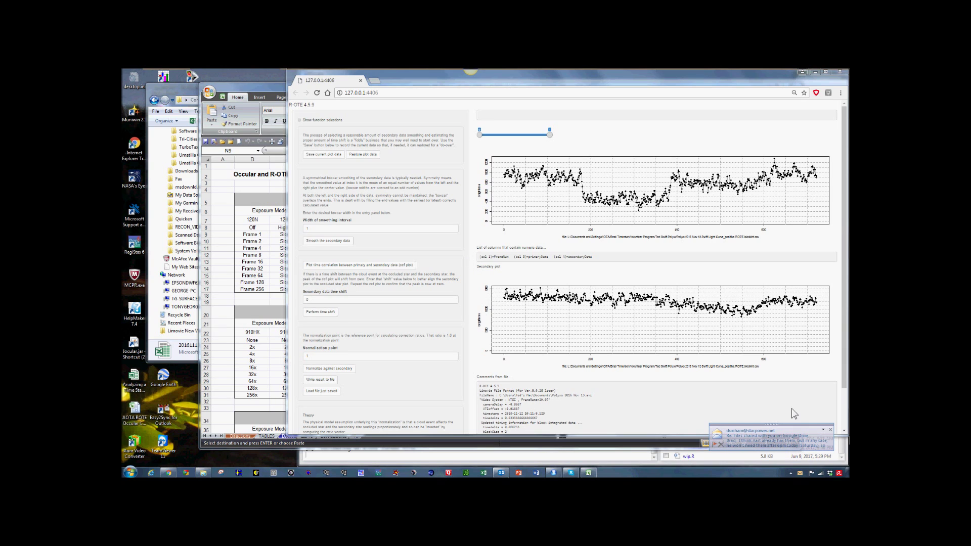
left_click(830, 431)
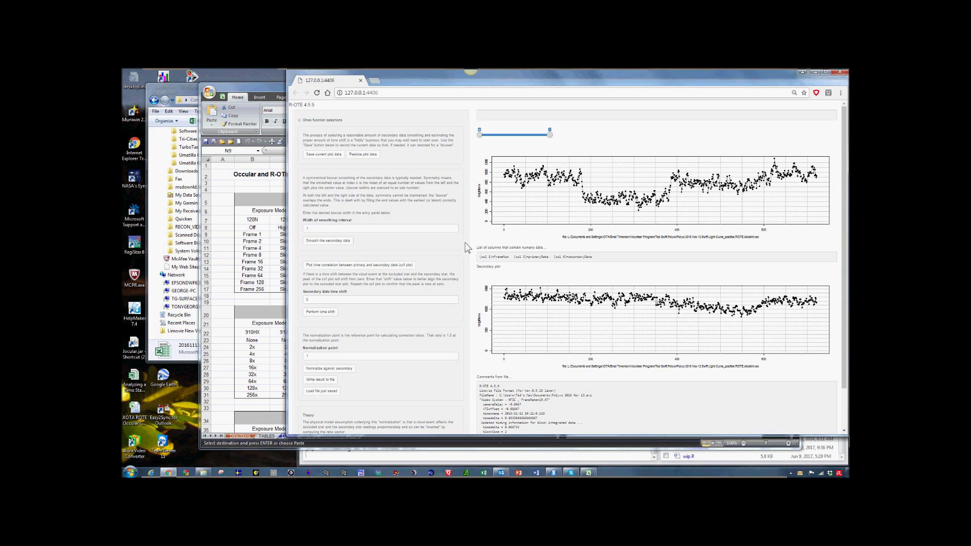
Normalize the block-integrated observation against the secondary star's curve, using normalization point 1.
scroll(467, 248, "down", 1)
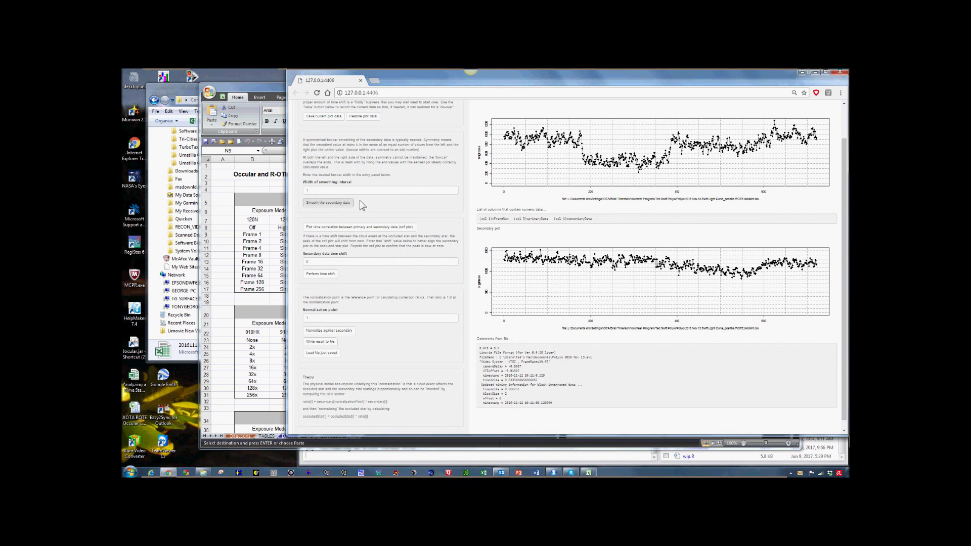
left_click(361, 226)
left_click(335, 335)
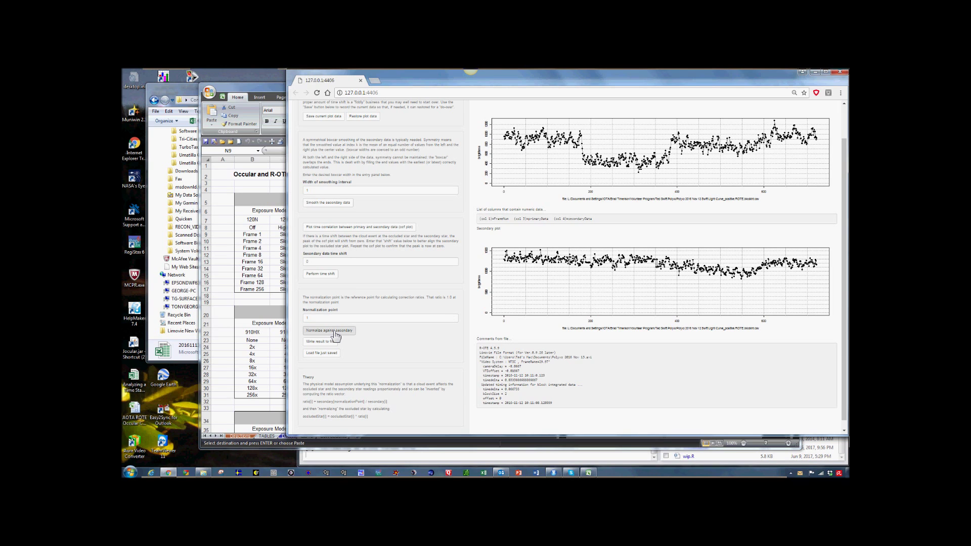
left_click(335, 335)
key("alt+Tab")
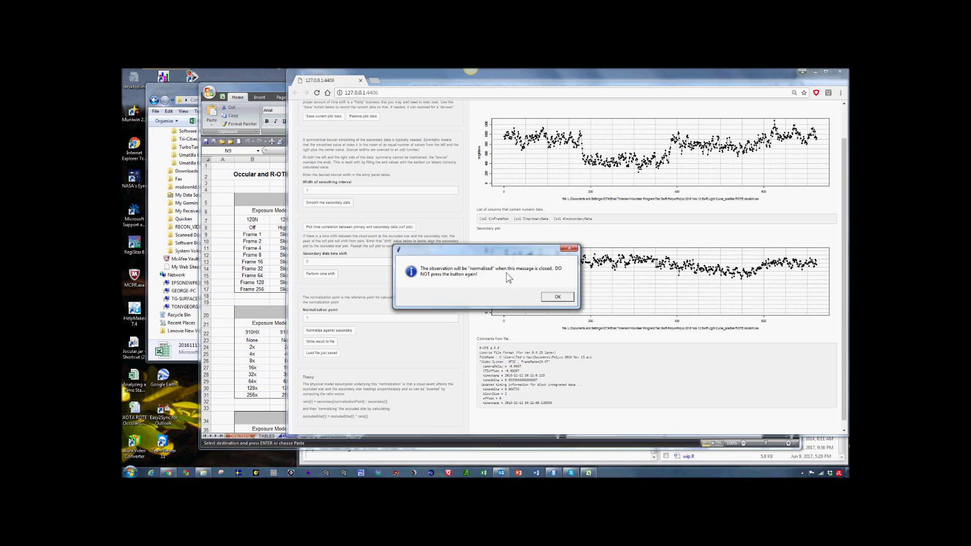
left_click(551, 298)
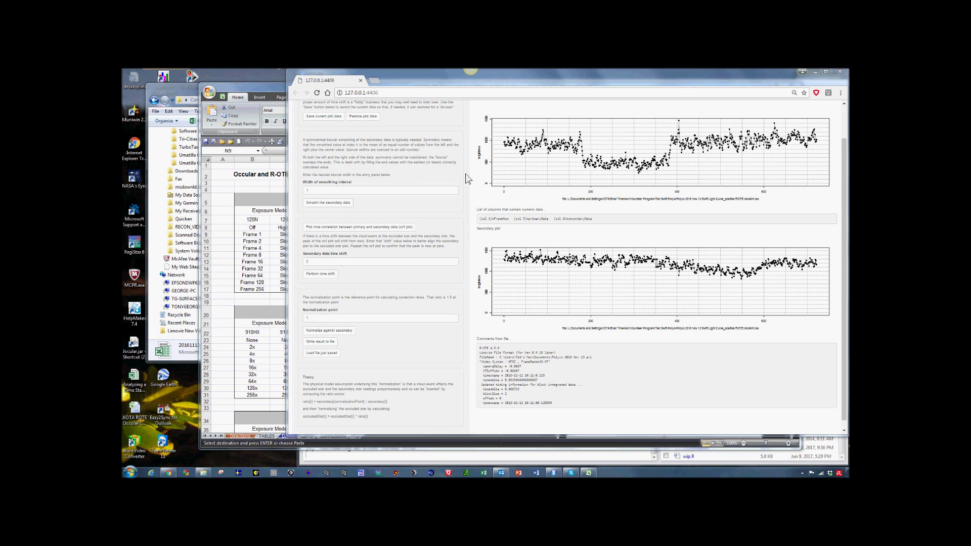
Restore the saved plot data and smooth the secondary data with a smoothing interval width of 7.
left_click(364, 117)
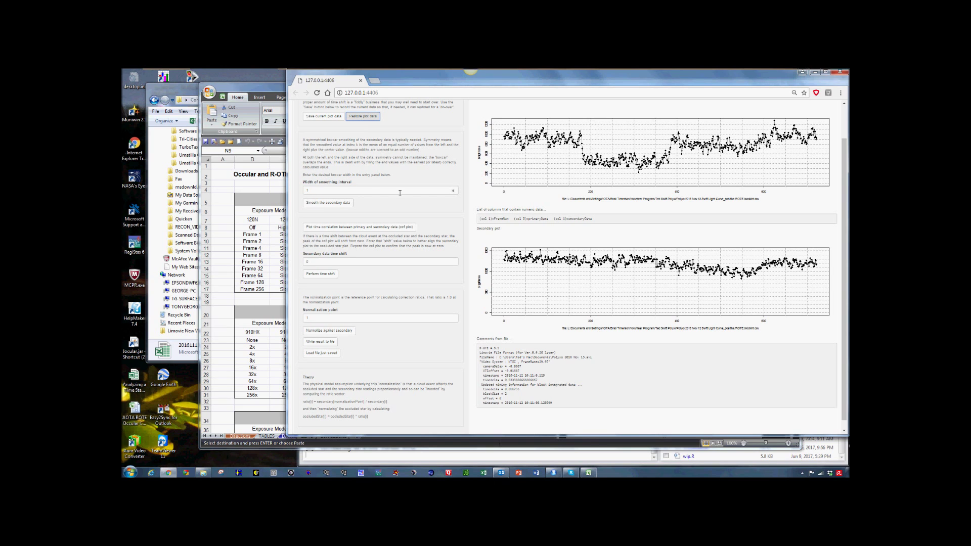
left_click(453, 190)
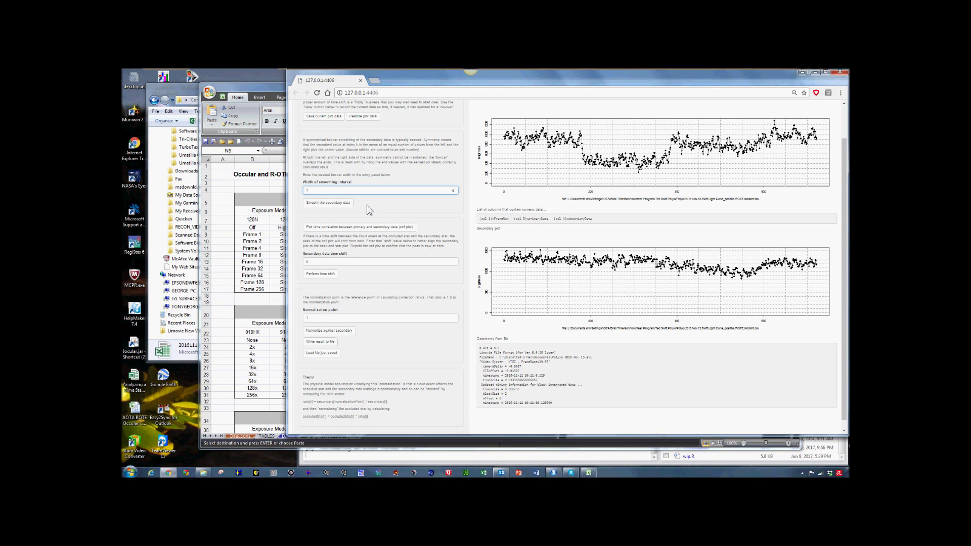
left_click(335, 205)
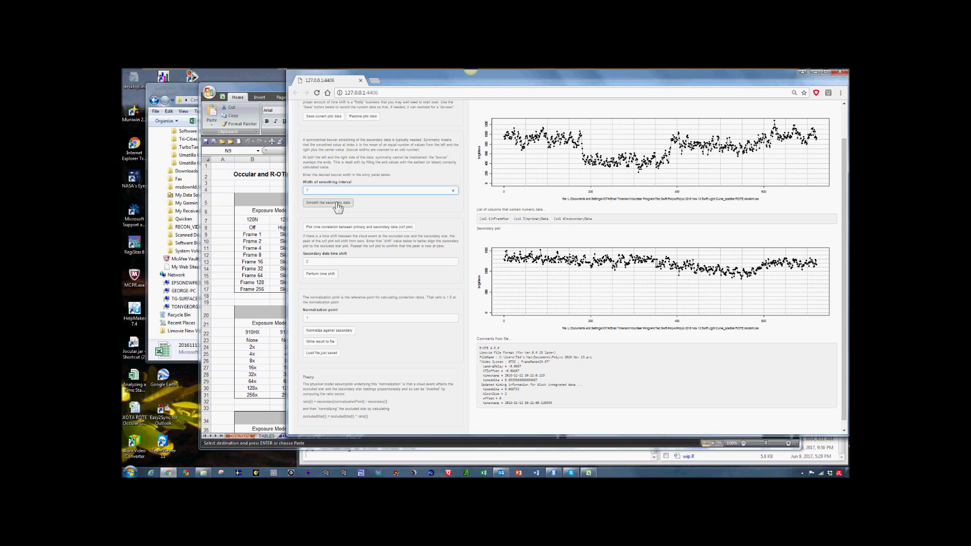
left_click(337, 204)
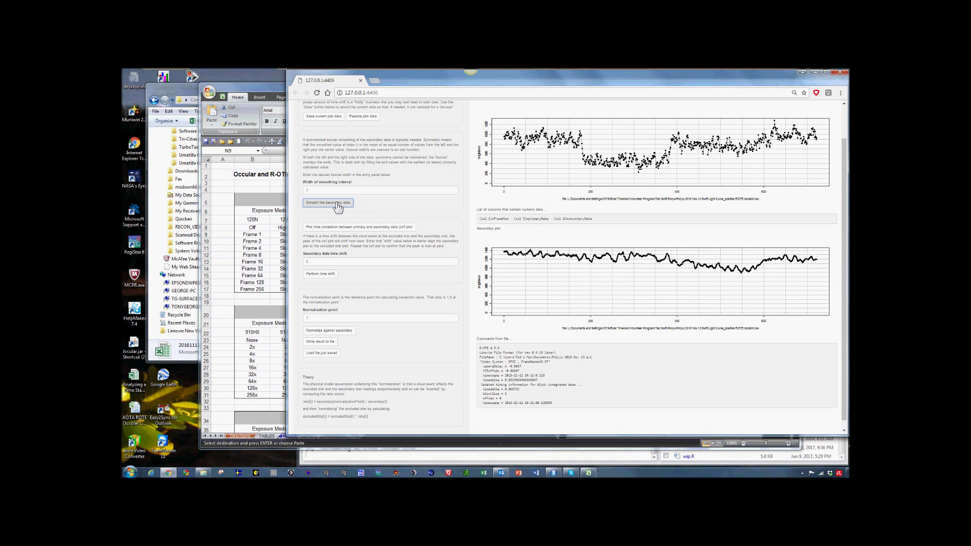
Normalize the observation against the smoothed secondary data using normalization point 1 and write the result to file.
left_click(341, 332)
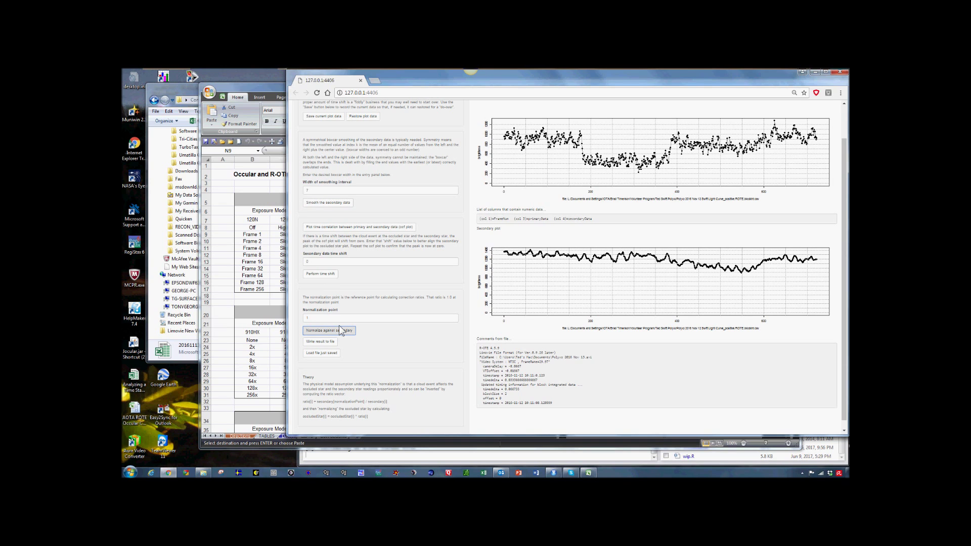
key("alt+Tab")
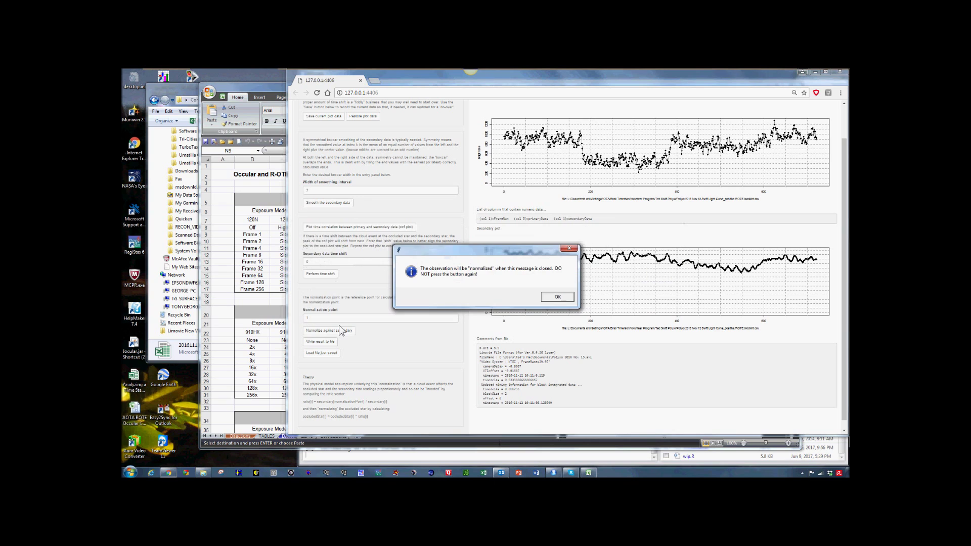
left_click(554, 299)
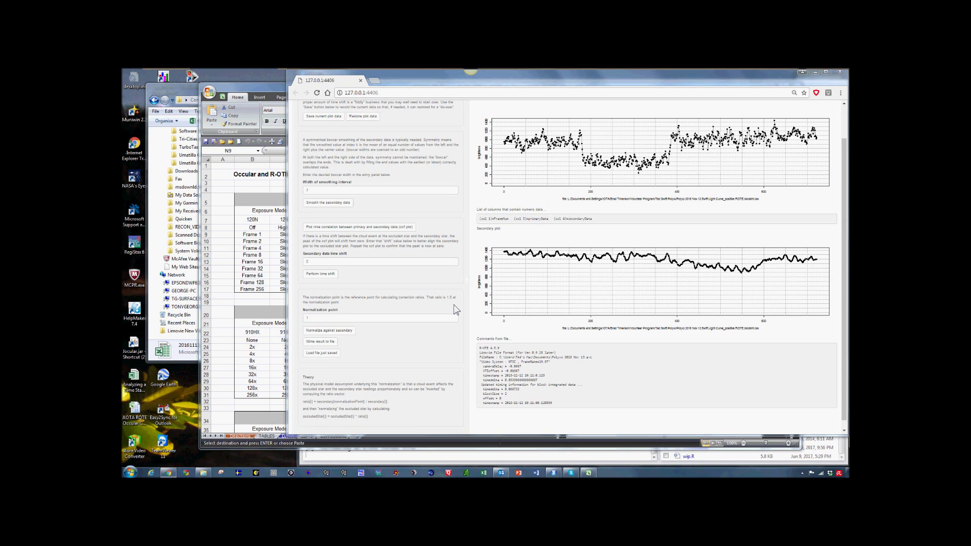
left_click(329, 345)
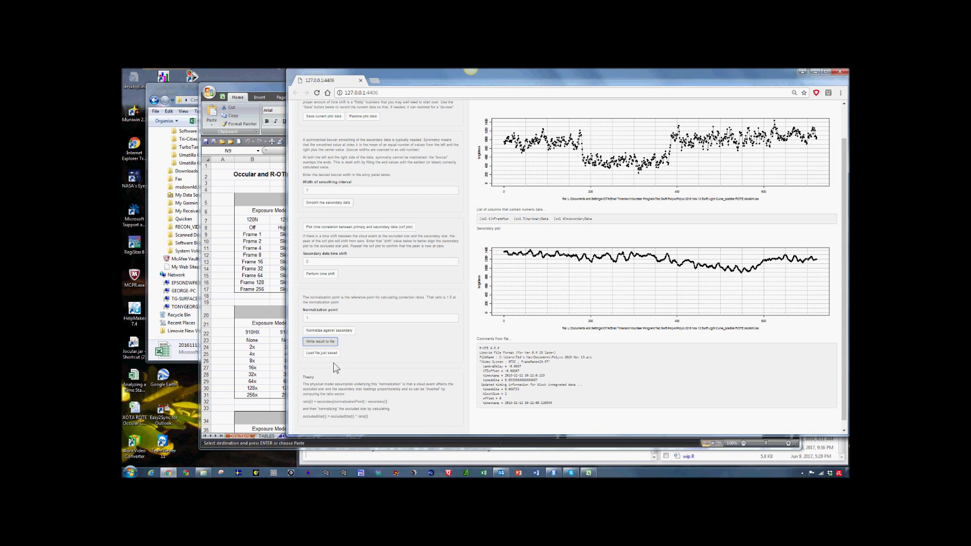
Check the full name of the normalized-to-secondary file in Windows Explorer, and load the just-saved file in R-OTE.
left_click(238, 93)
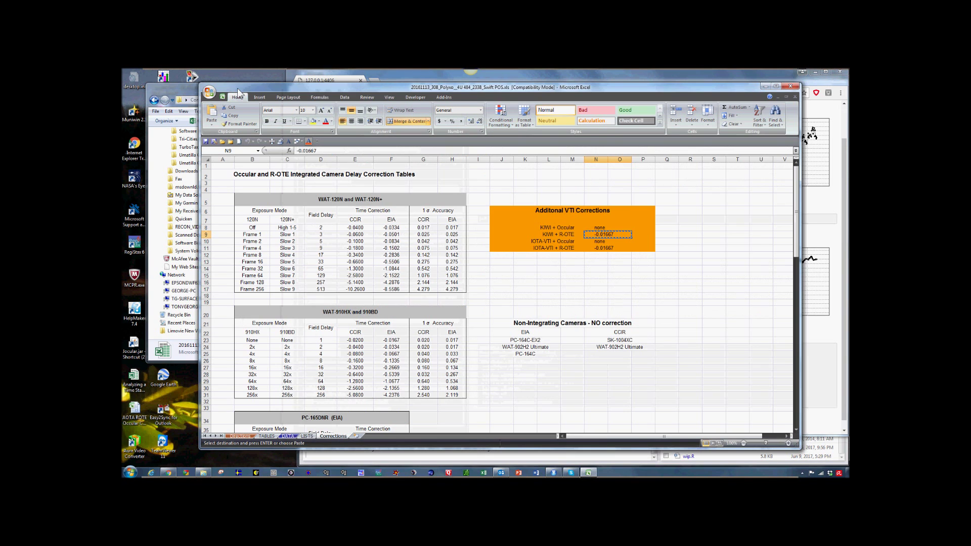
left_click(762, 86)
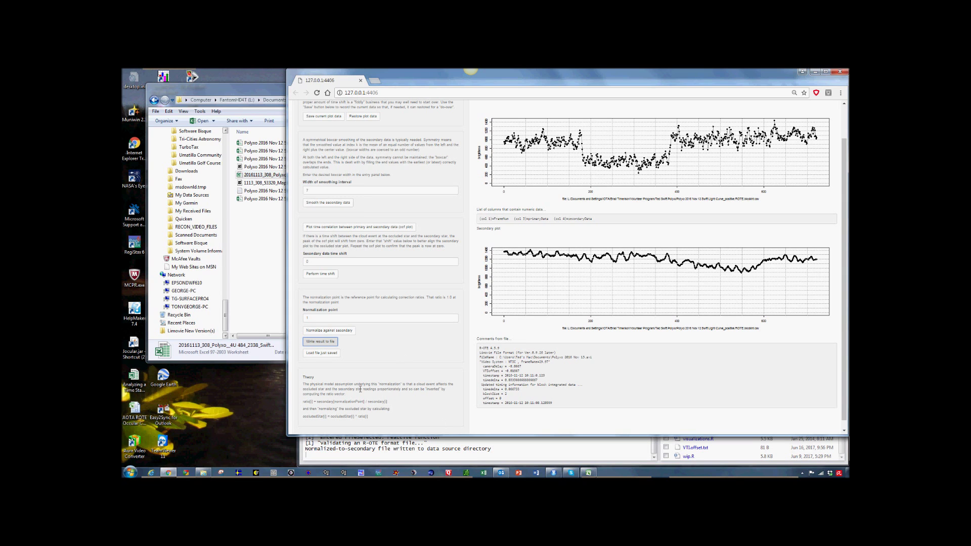
left_click(203, 473)
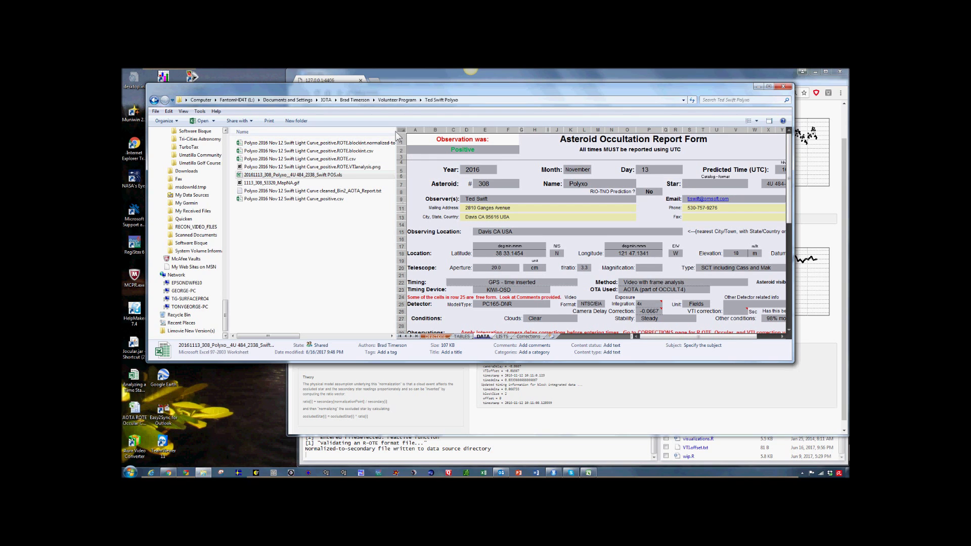
left_click_drag(399, 133, 474, 137)
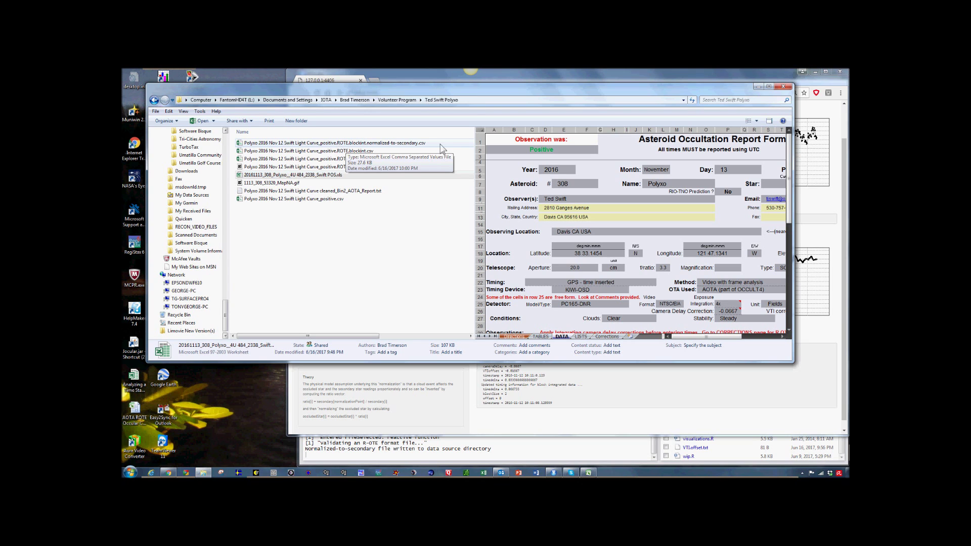
left_click(756, 87)
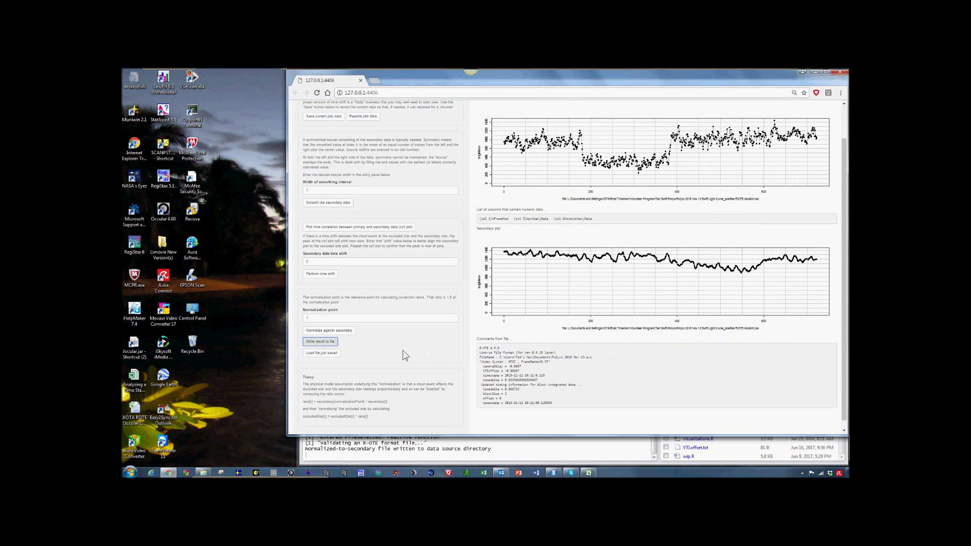
left_click(323, 357)
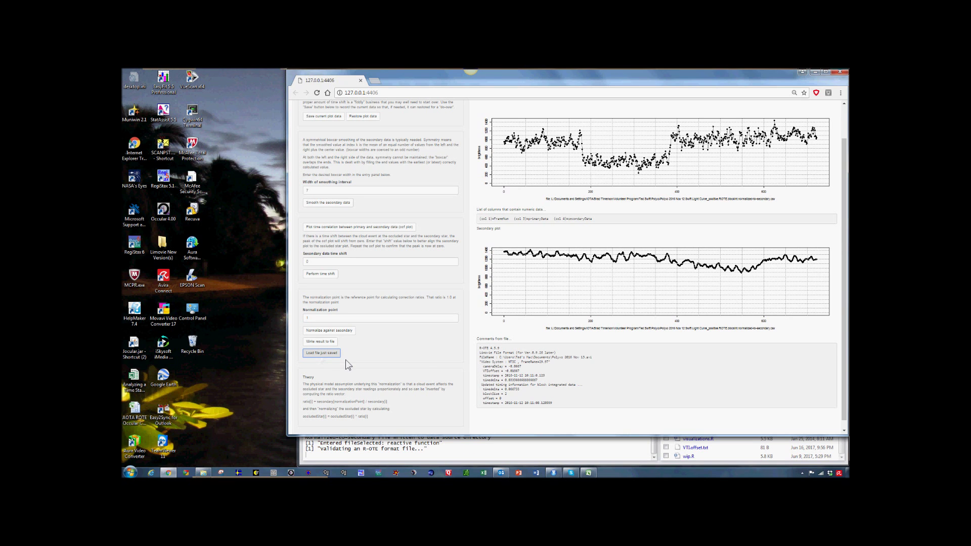